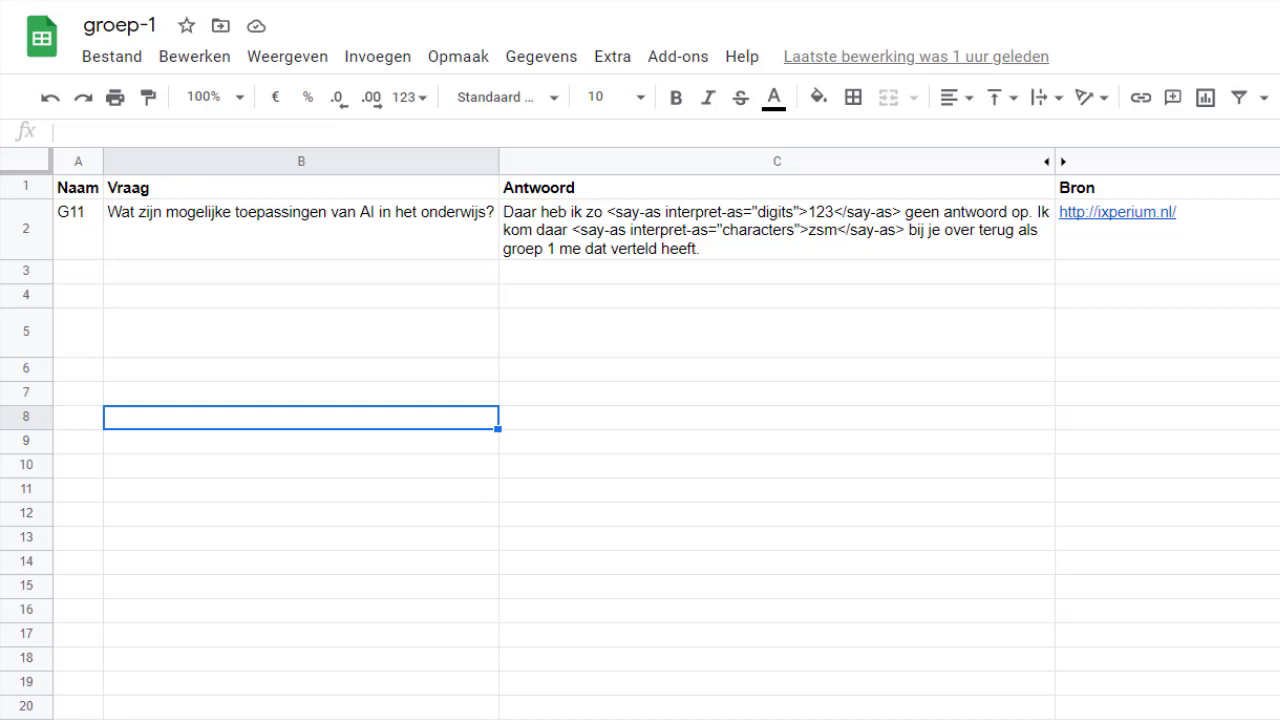
Step: Review the name, question, answer and source of the G11 entry in row 2
left_click(88, 222)
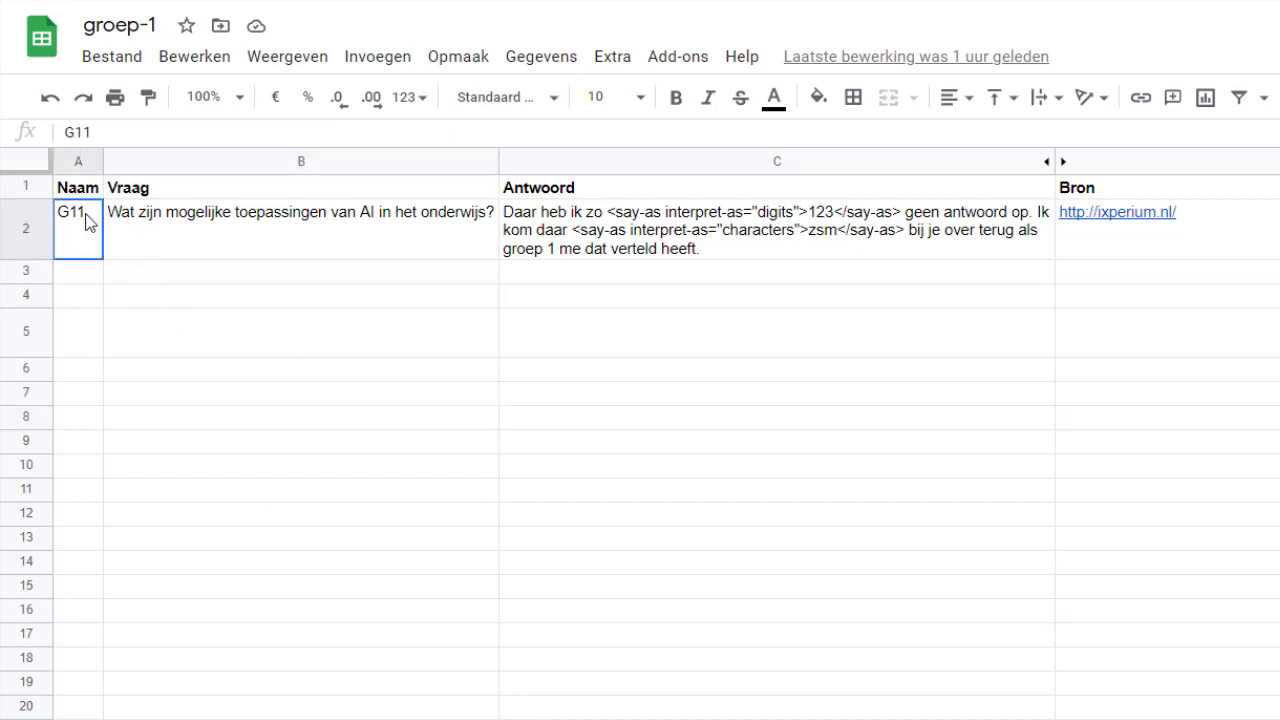
left_click(1121, 250)
left_click(640, 237)
left_click(146, 242)
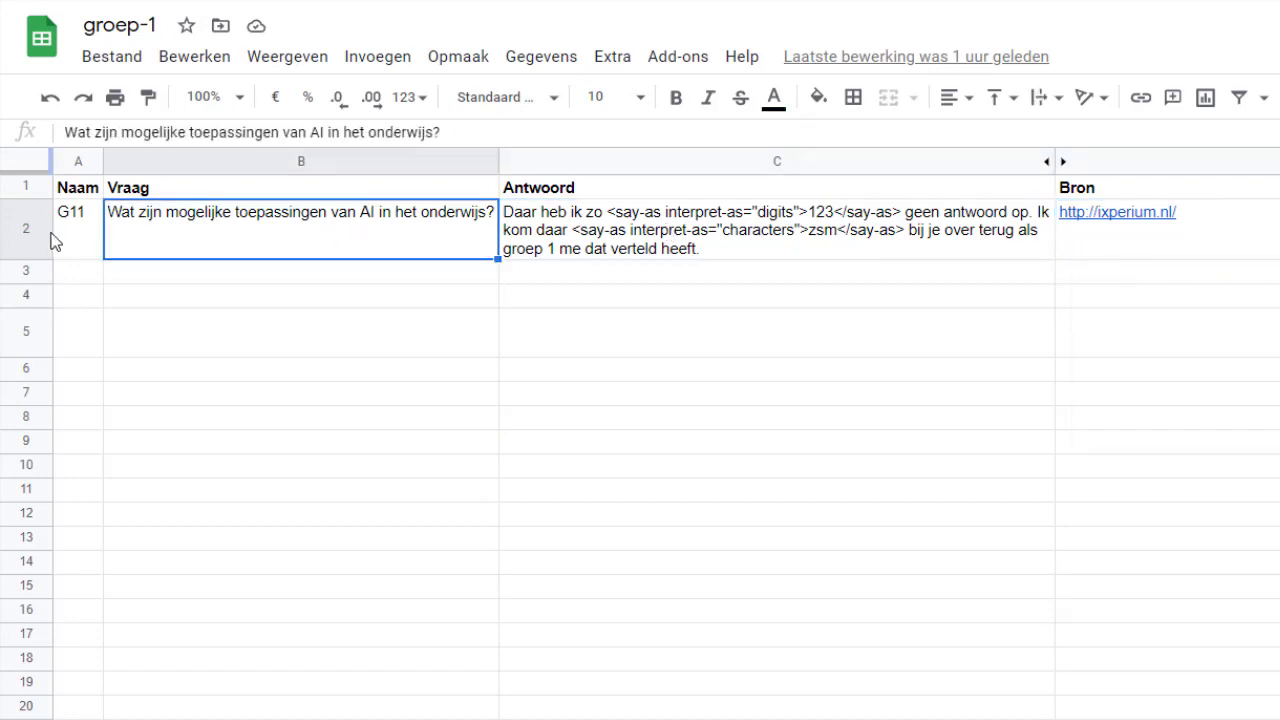
left_click(80, 230)
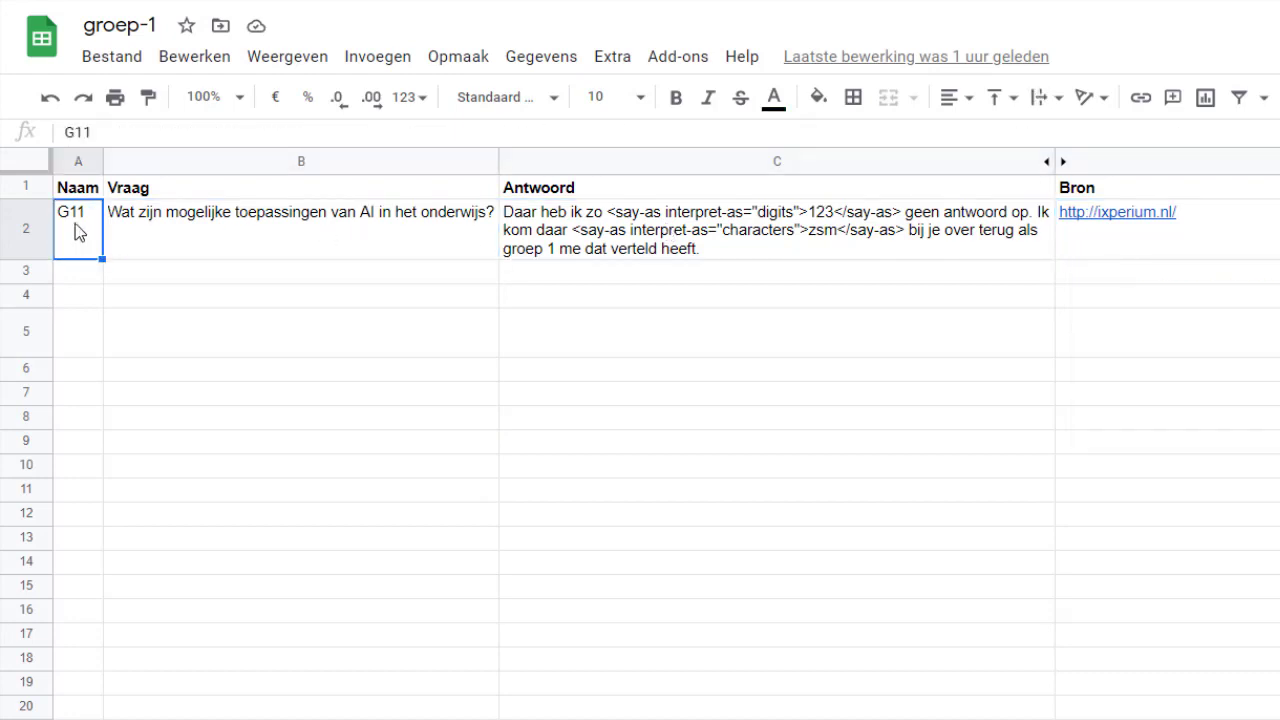
key("Right")
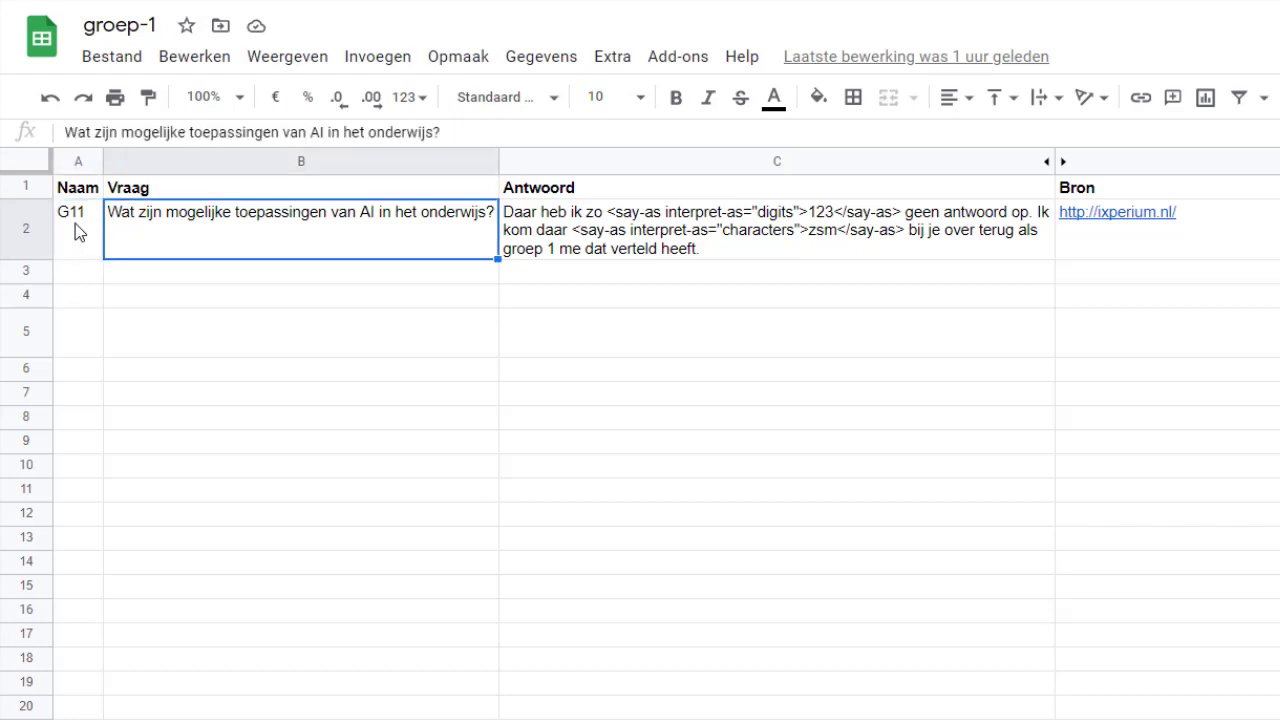
key("Right")
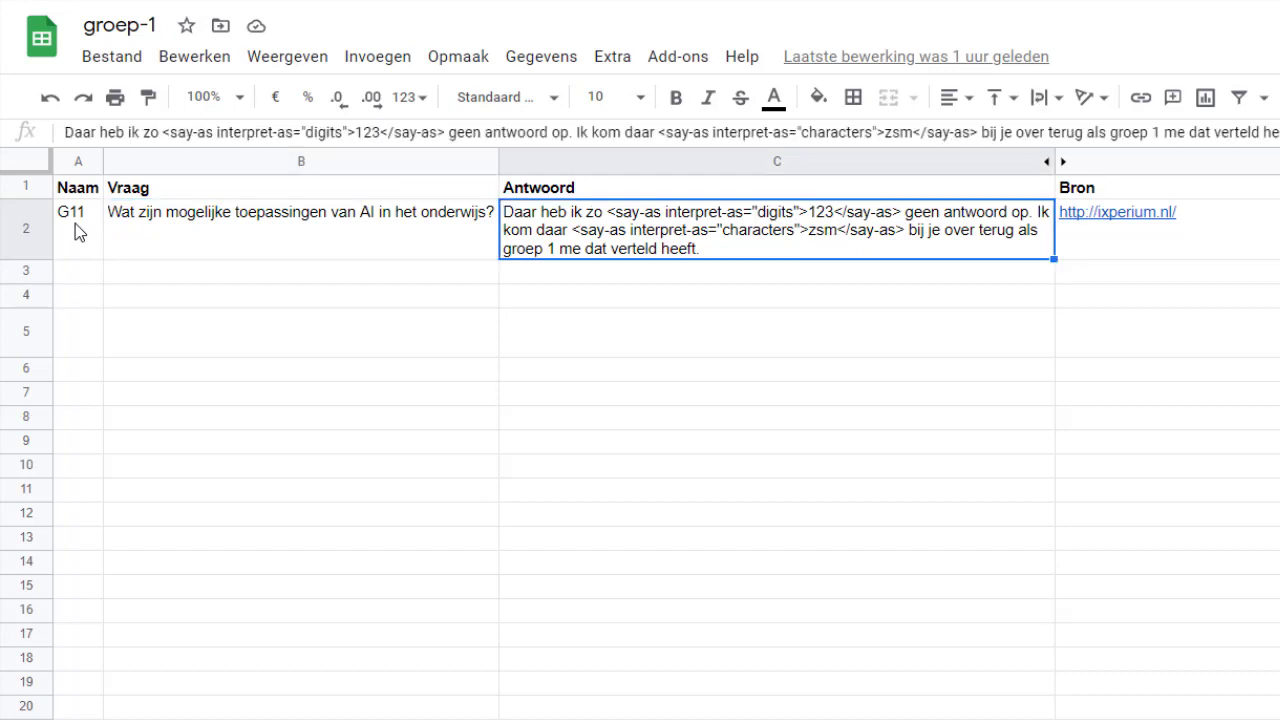
key("Right")
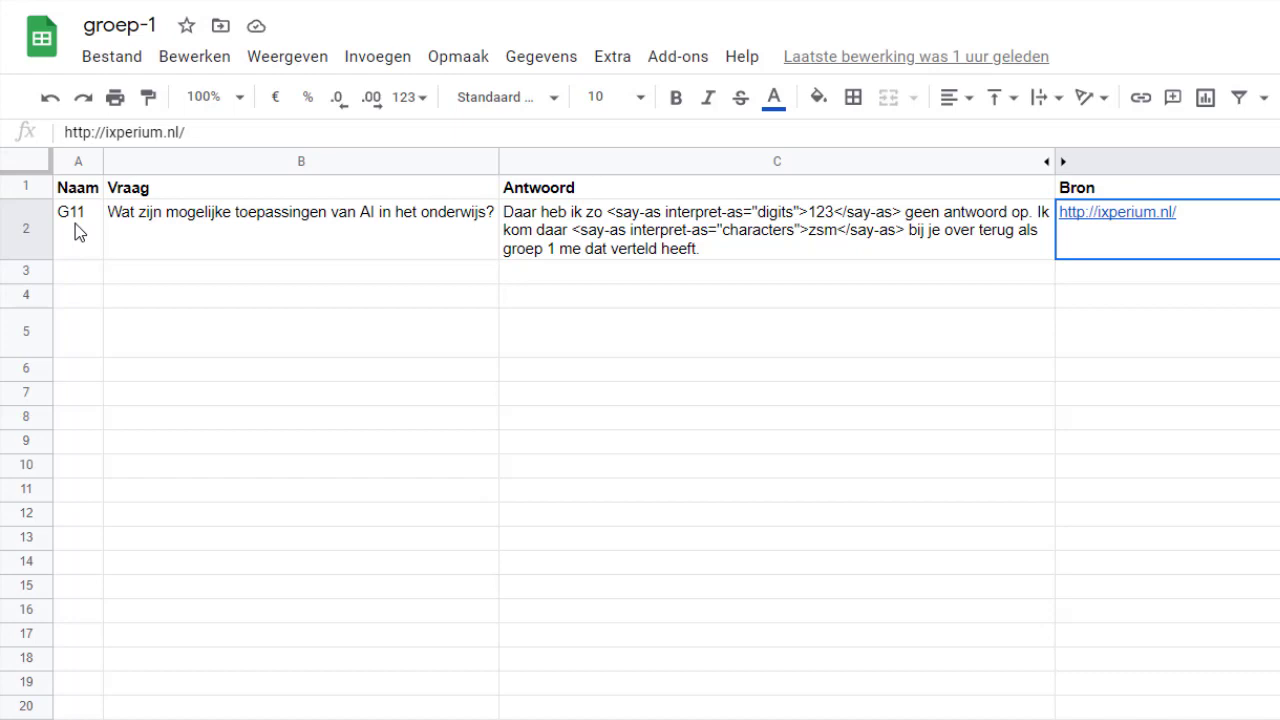
key("Left")
key("Left")
key("Left")
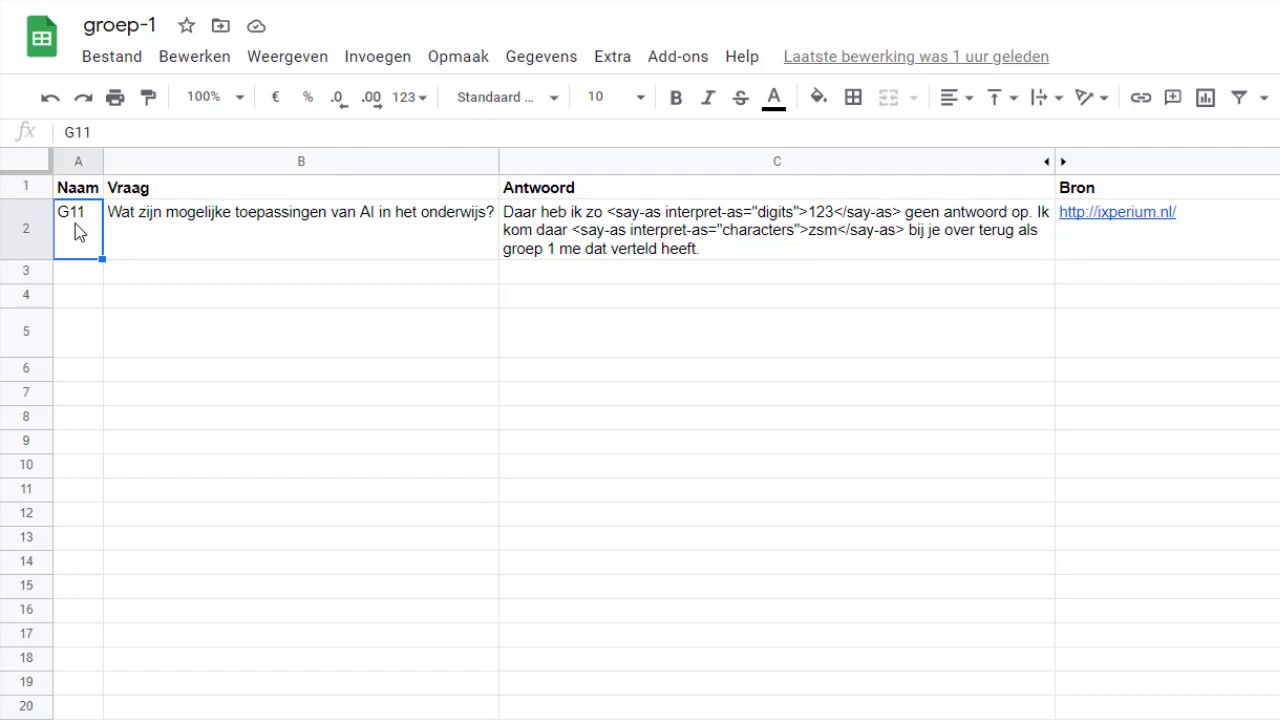
key("Right")
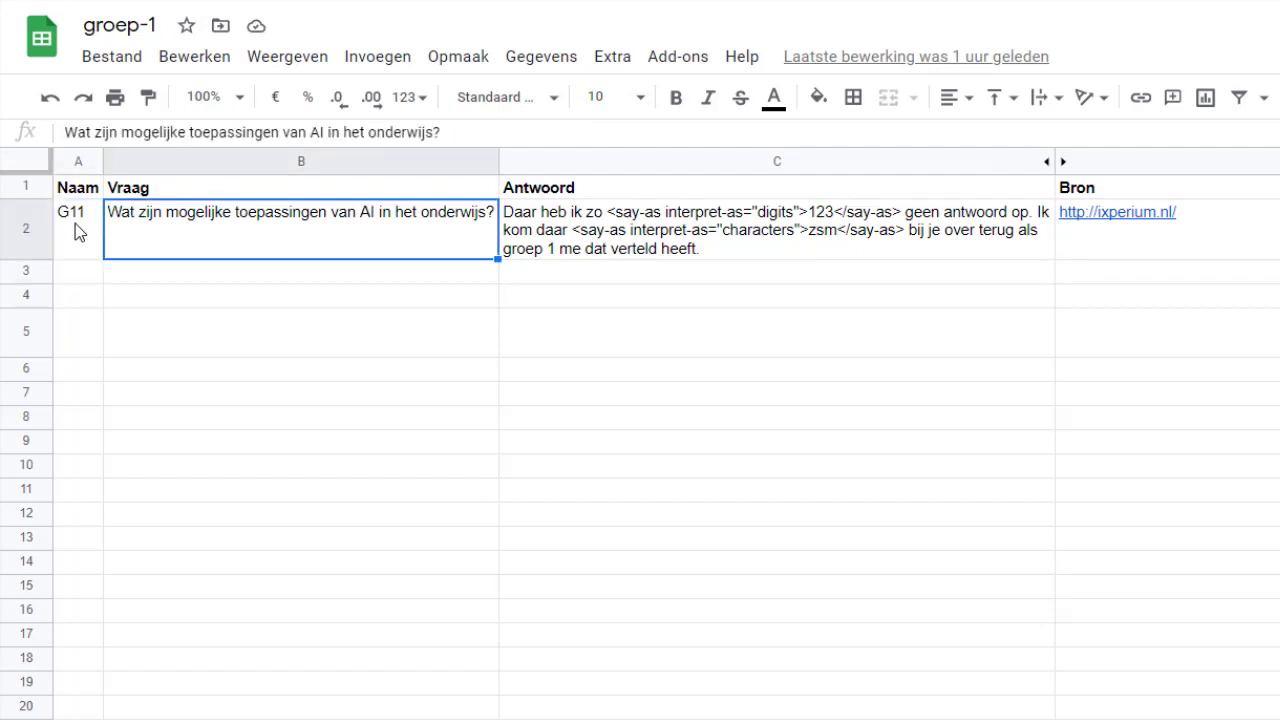
Step: Add a second G11 entry in row 3 with the question "Wat kan ik met AI in het onderwijs?"
key("Down")
key("Left")
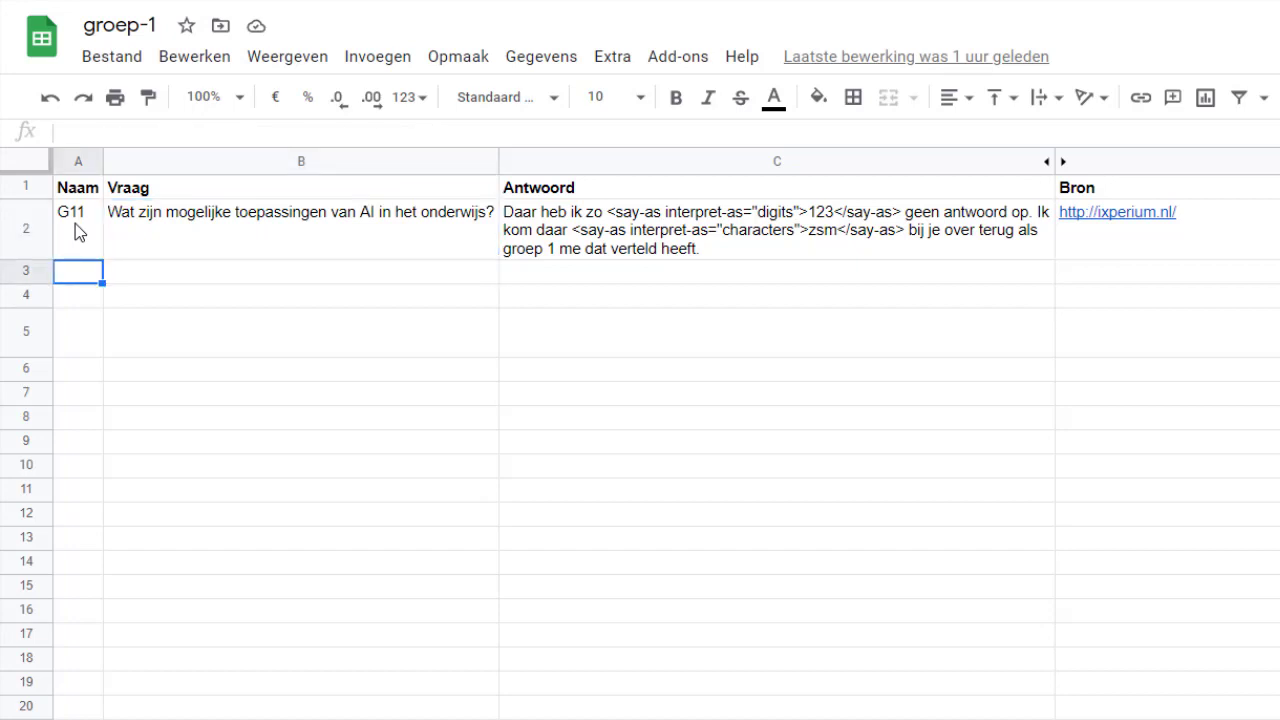
type("G11")
key("Tab")
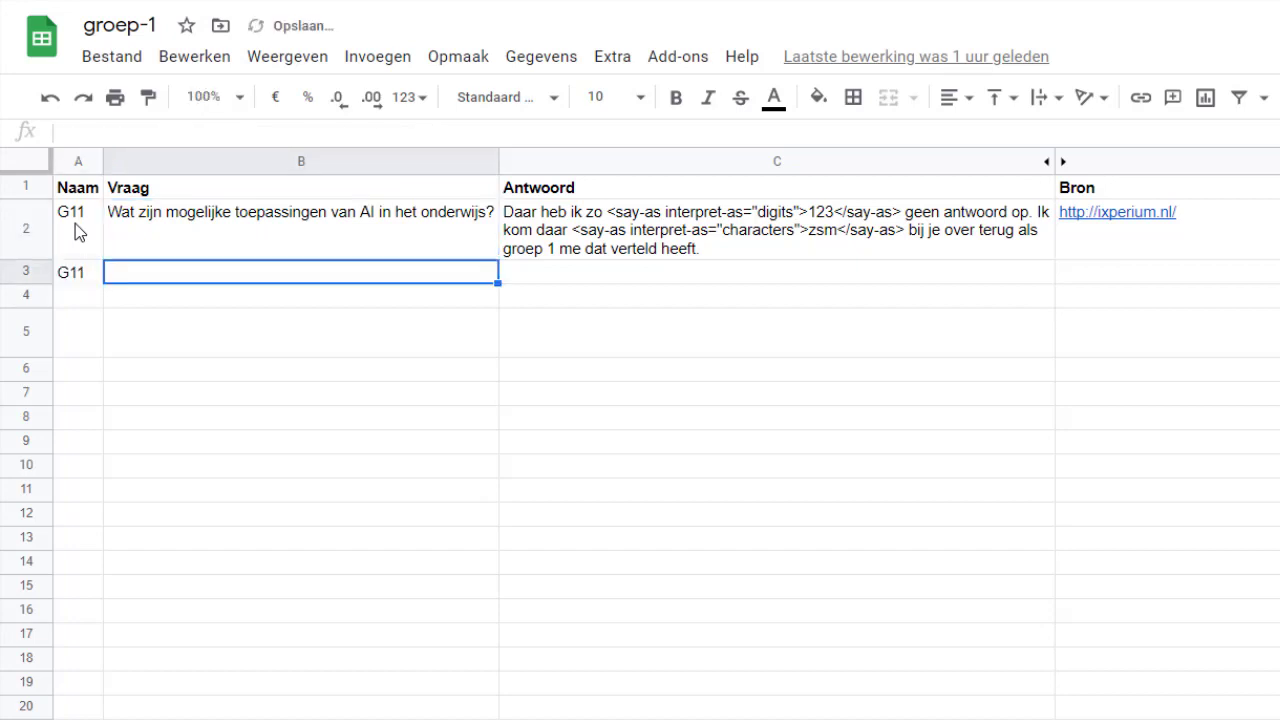
type("Wat kan ik m")
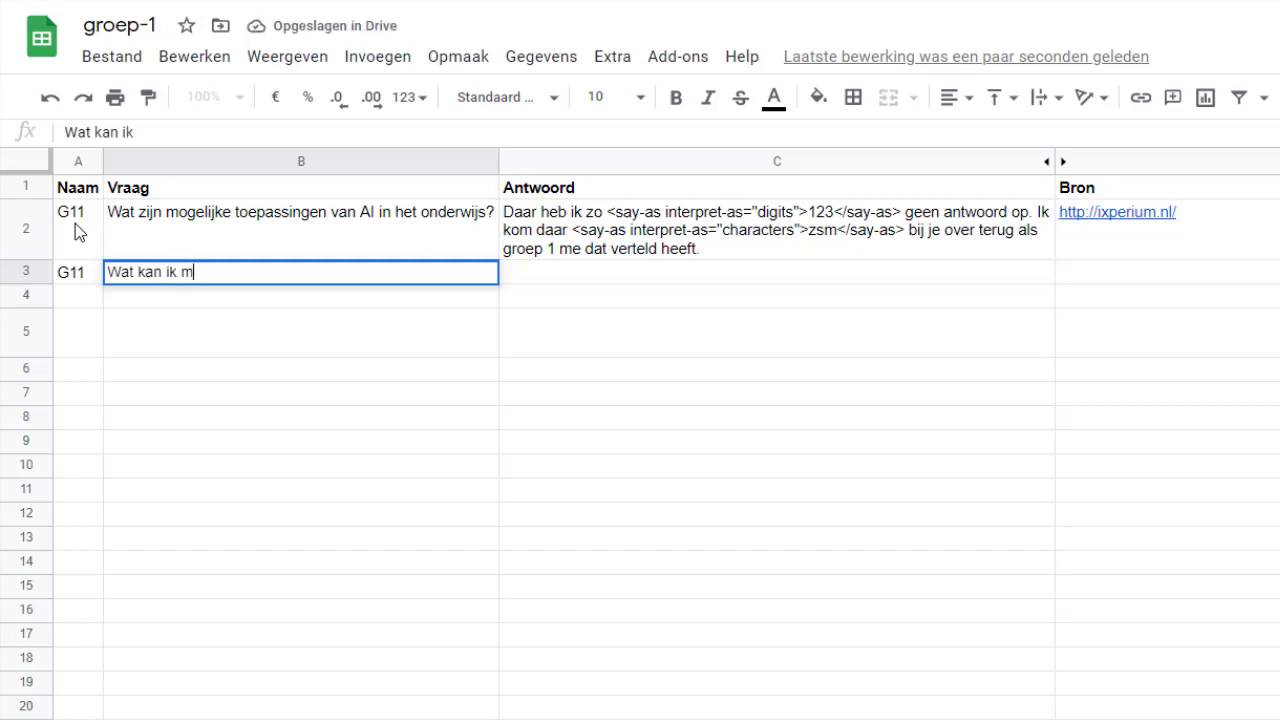
type("et AI in het onder")
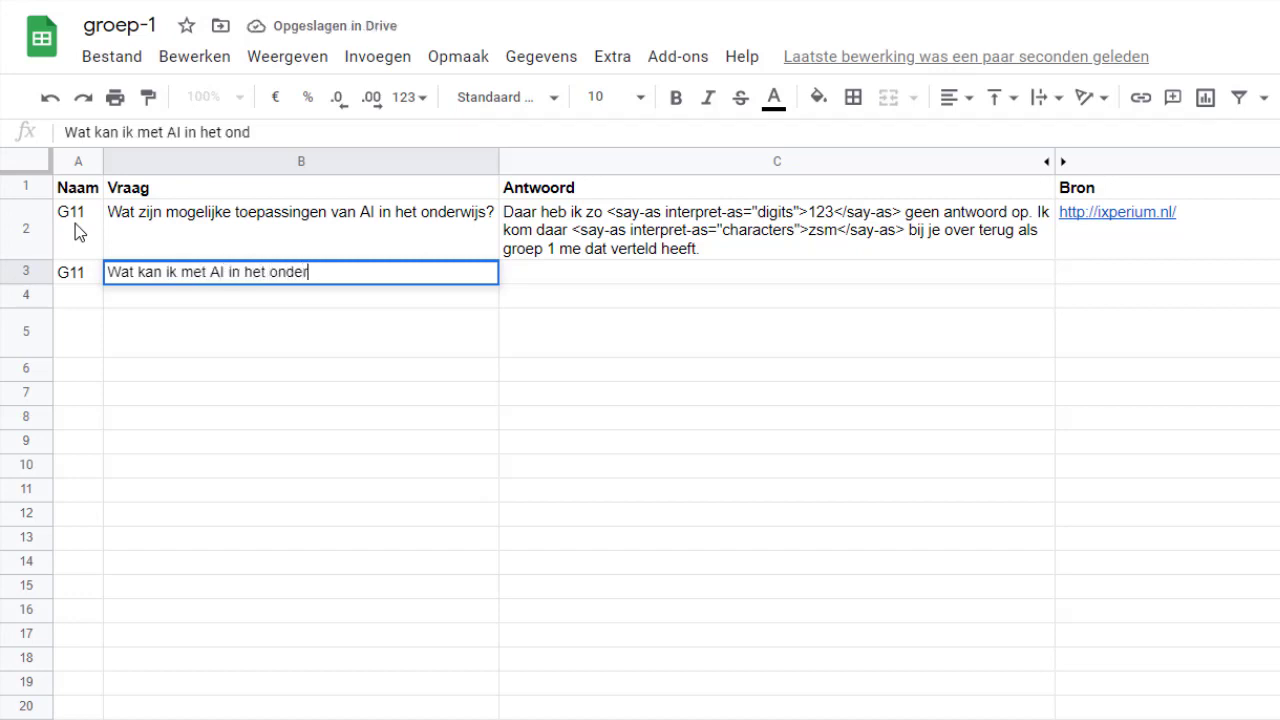
type("wijs?")
key("Return")
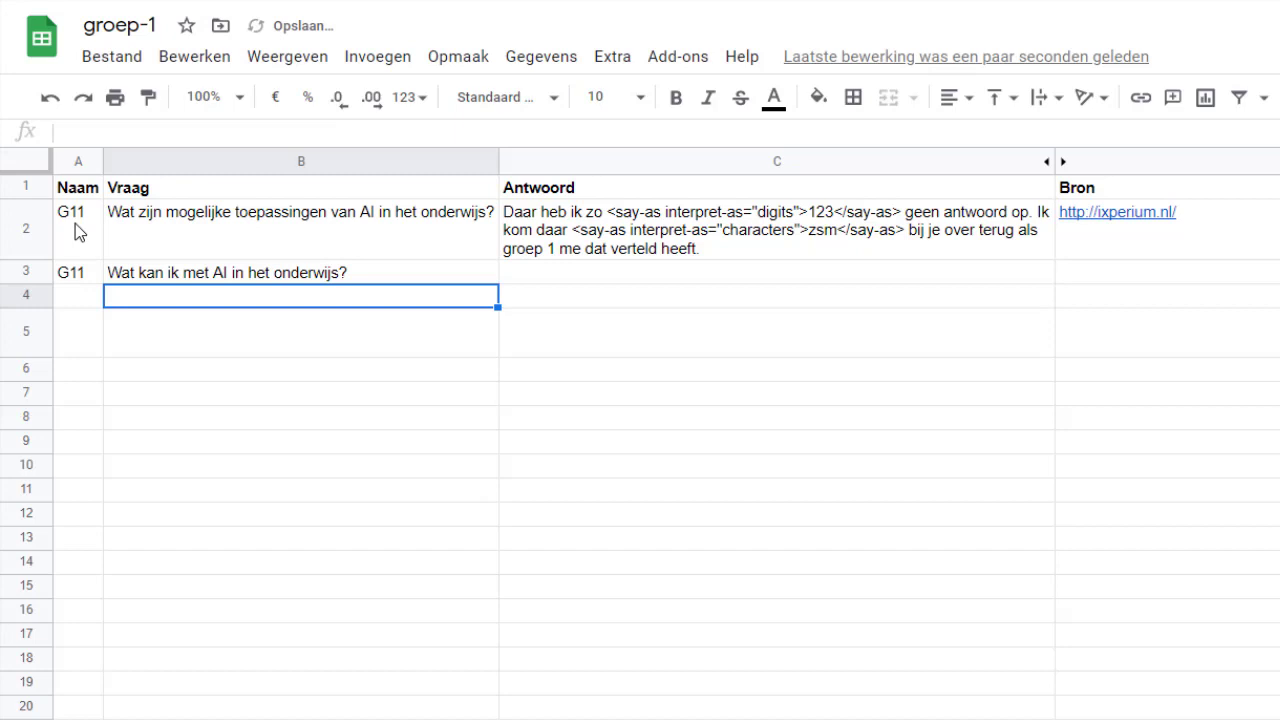
Step: Compare the two G11 questions in rows 2 and 3 and the answer in row 2
key("Up")
key("Up")
key("Down")
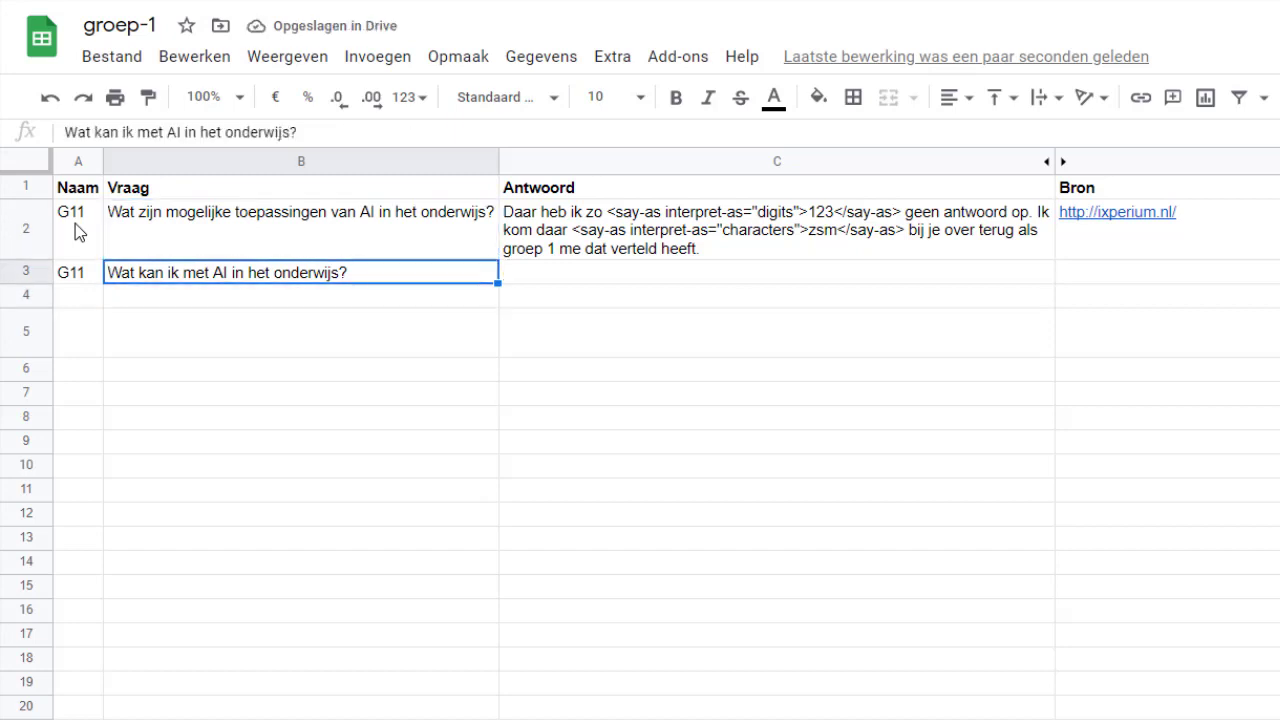
key("Right")
key("Up")
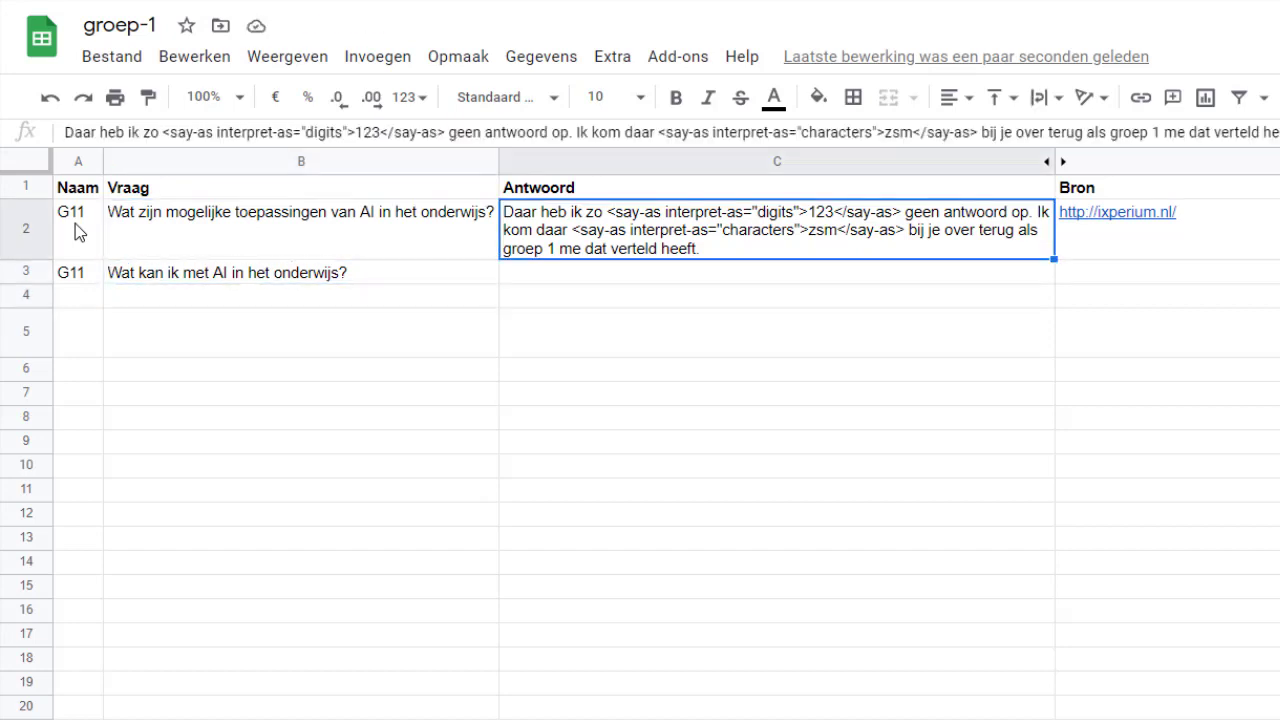
key("Down")
key("Left")
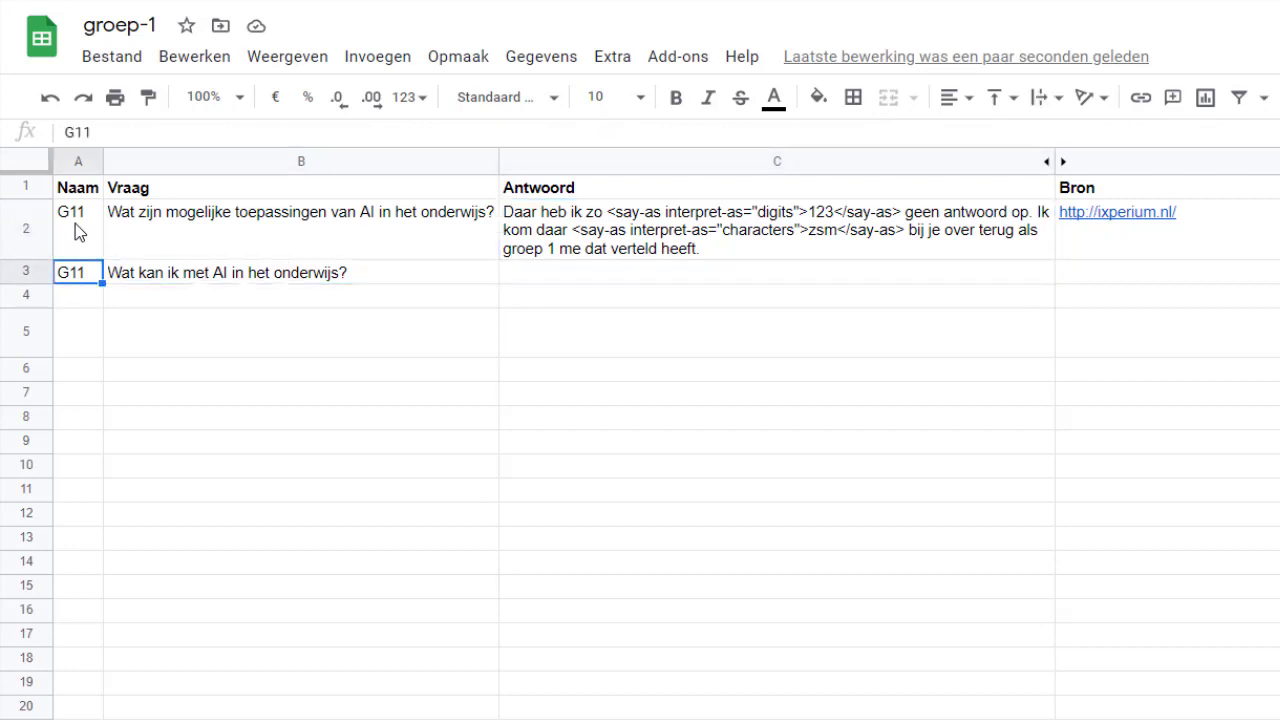
Step: Enter G12 as the name in row 4
key("Left")
key("Down")
type("G")
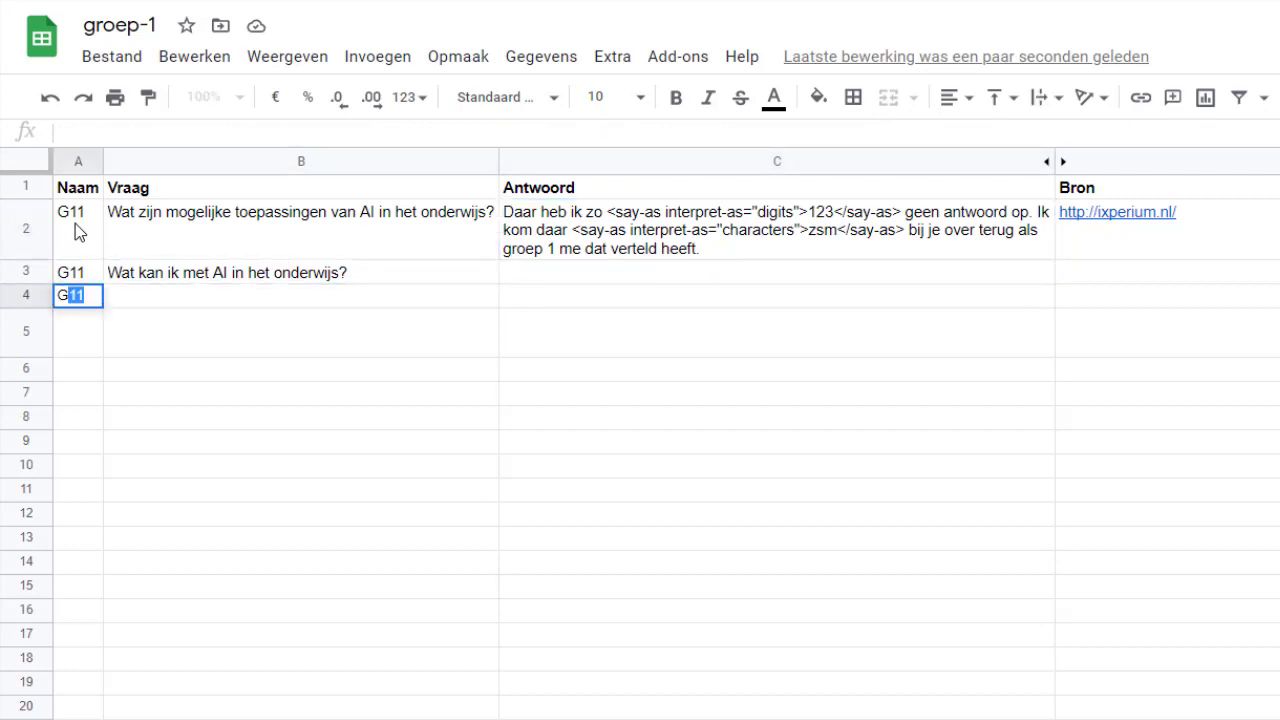
type("12")
key("Tab")
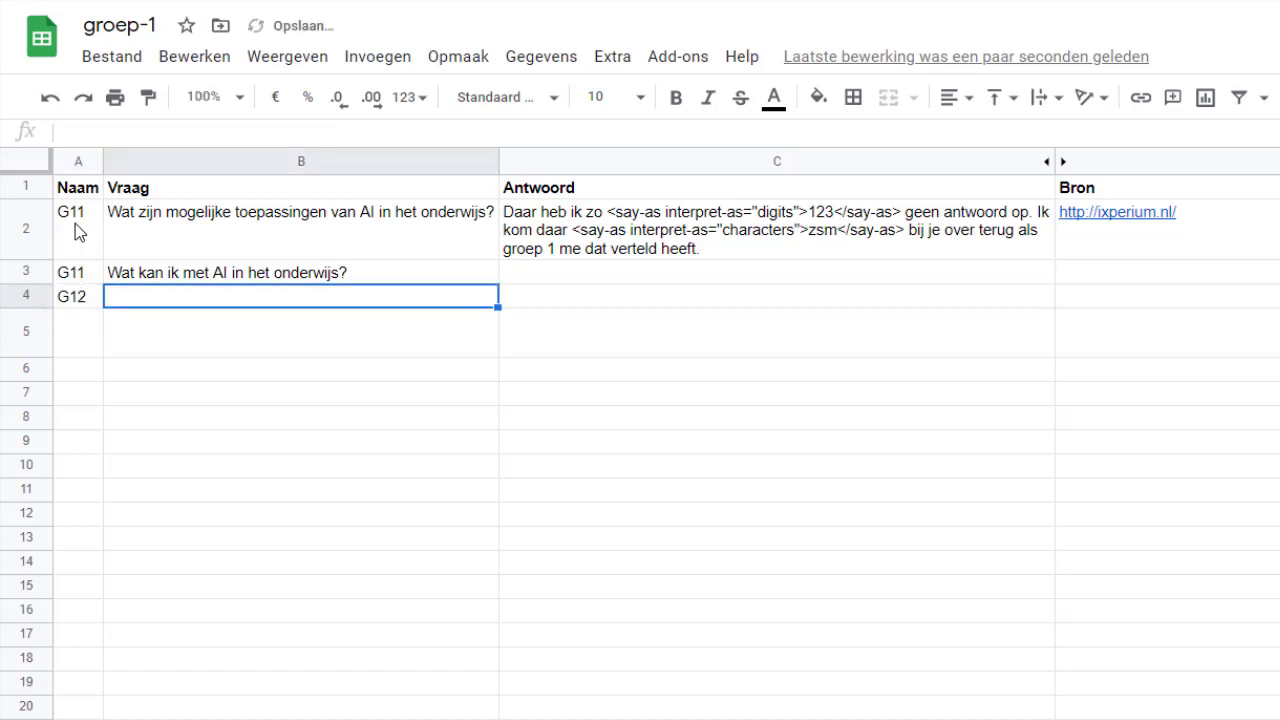
Step: Compare the name codes in column A across rows 2 to 4
key("Left")
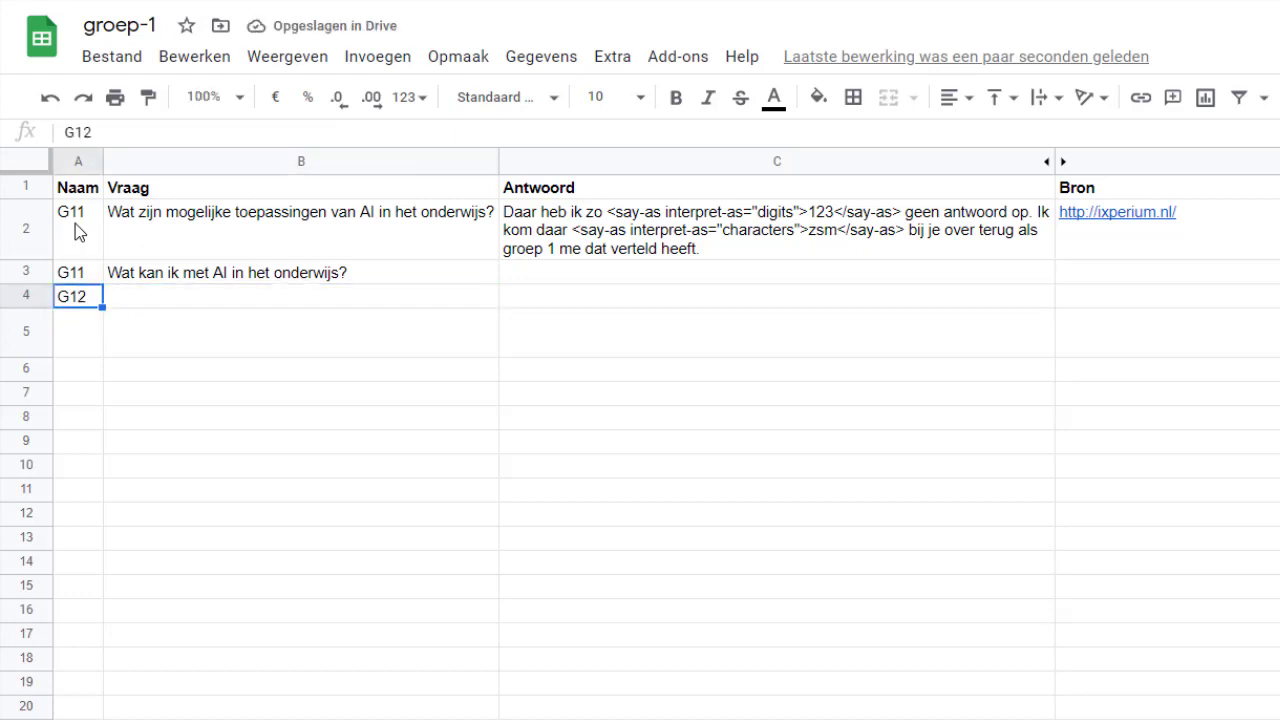
key("Up")
key("Up")
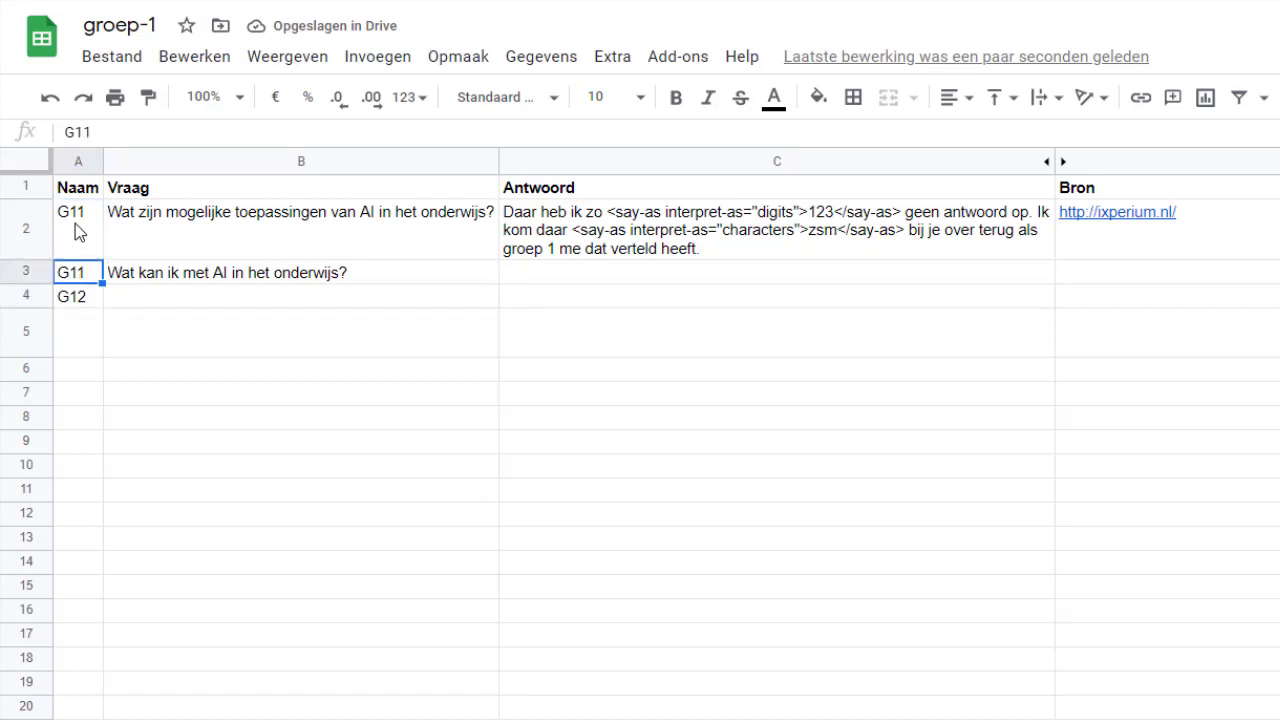
key("Down")
key("Right")
key("Up")
key("Left")
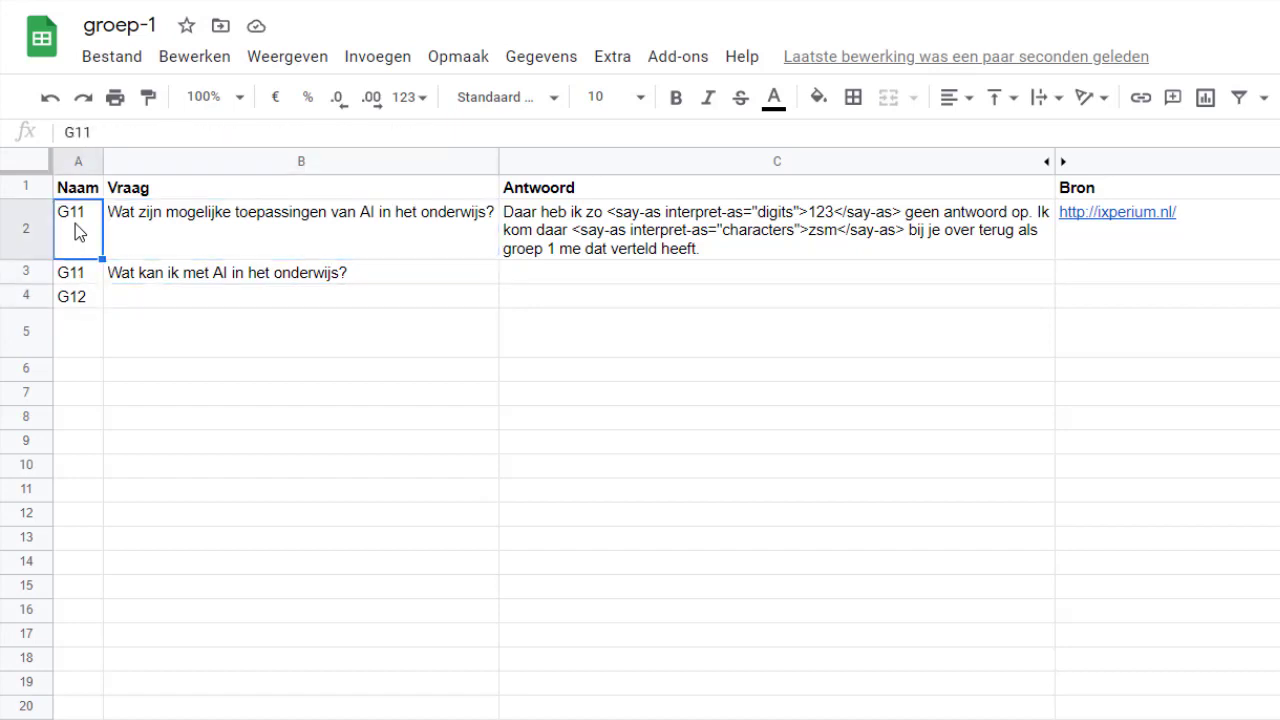
key("Down")
key("Down")
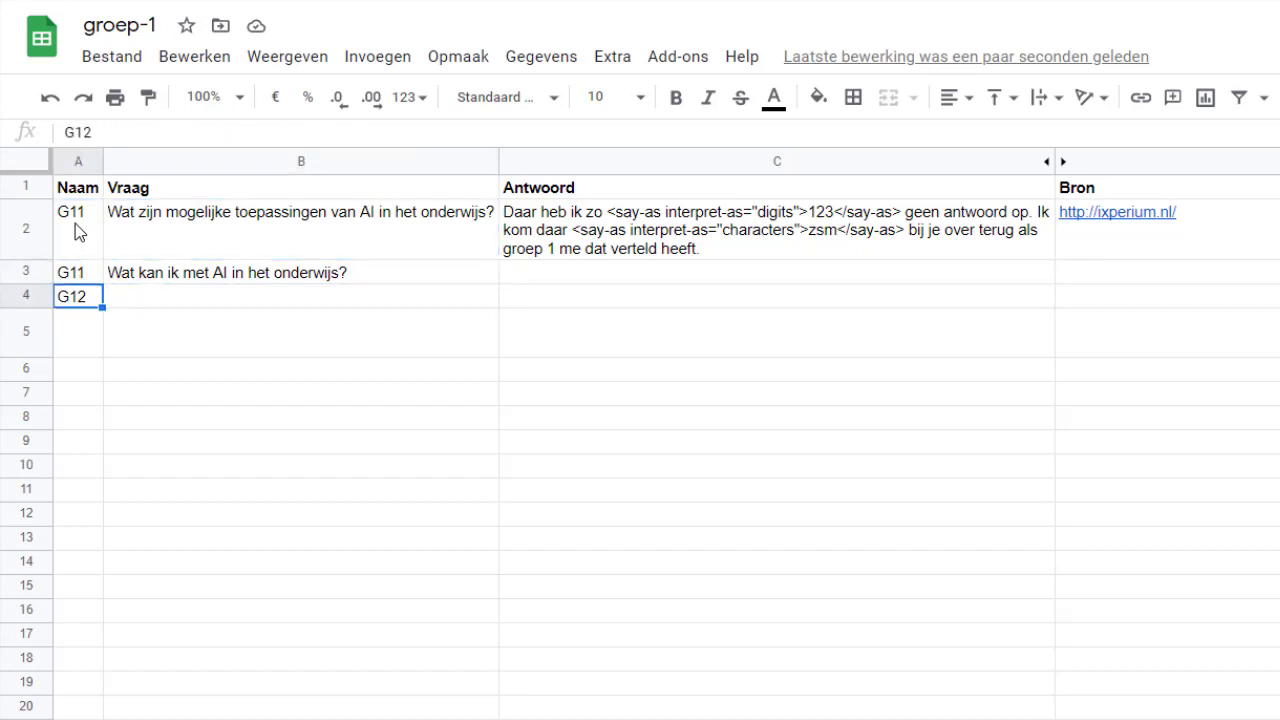
Step: Enter the question "Wie is de chatbot Sophia?" for the G12 entry in row 4
key("Right")
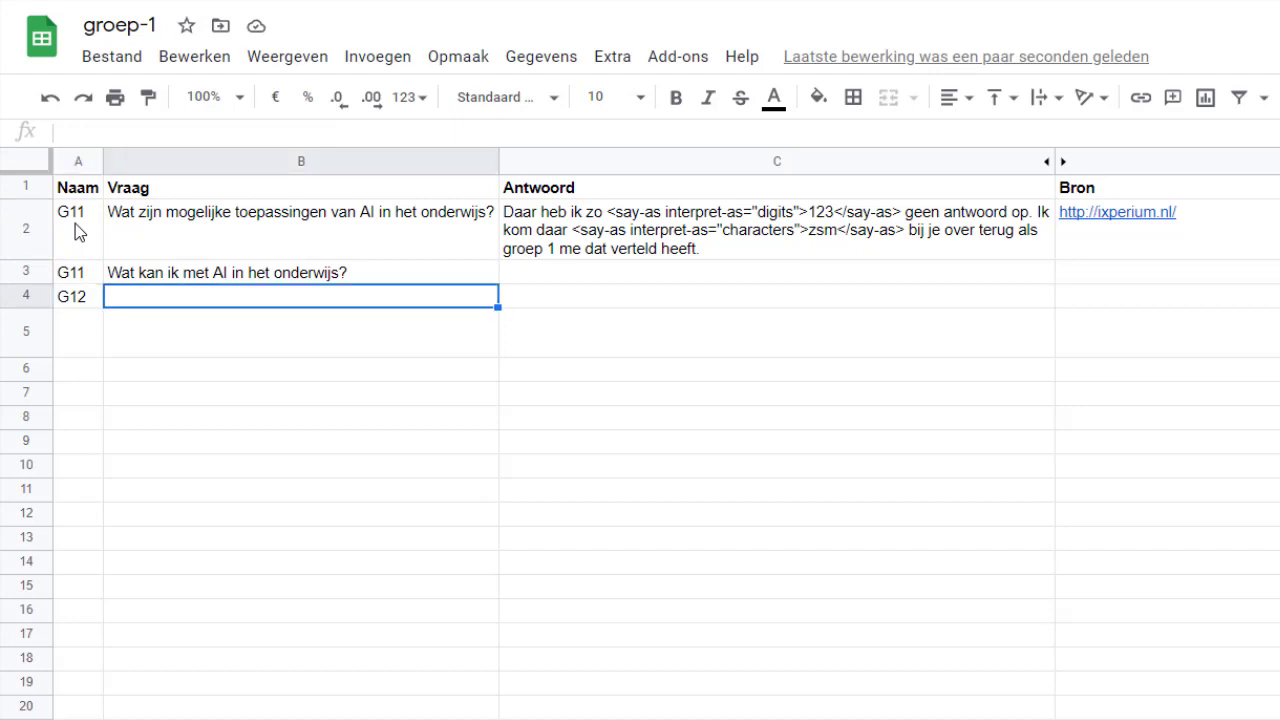
type("Wie si")
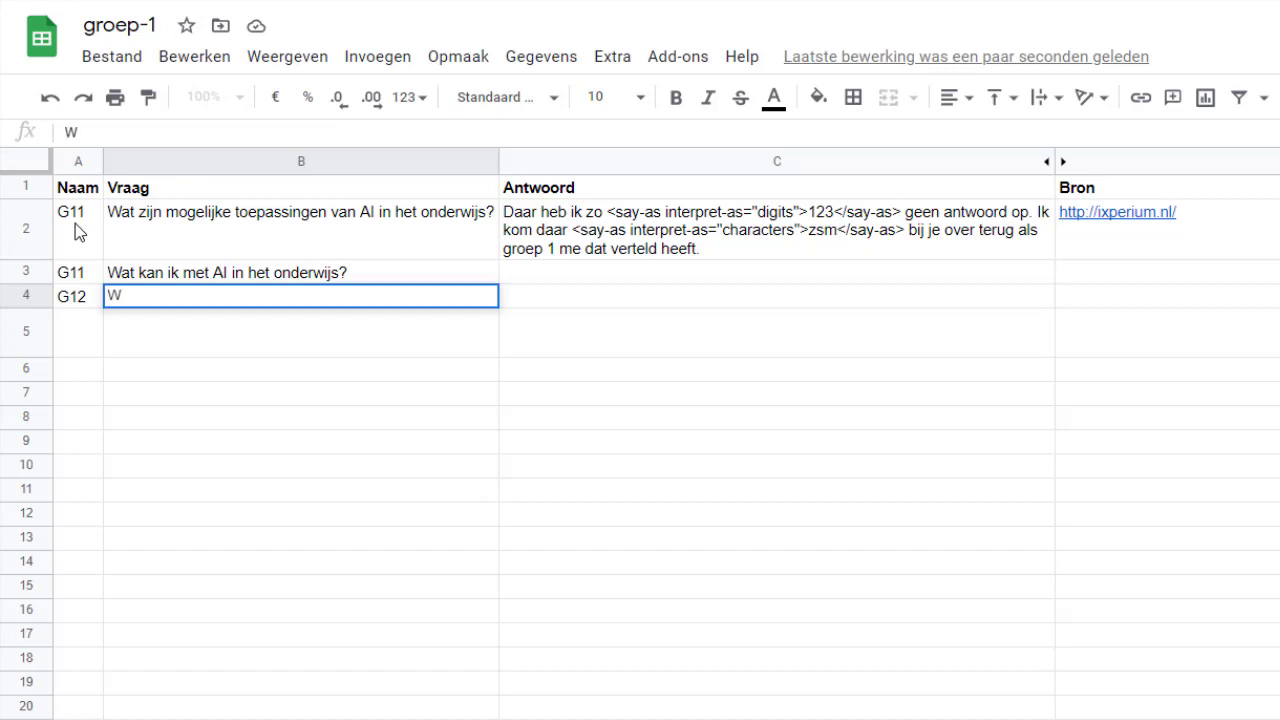
key("BackSpace")
key("BackSpace")
key("BackSpace")
type("is de chatbot")
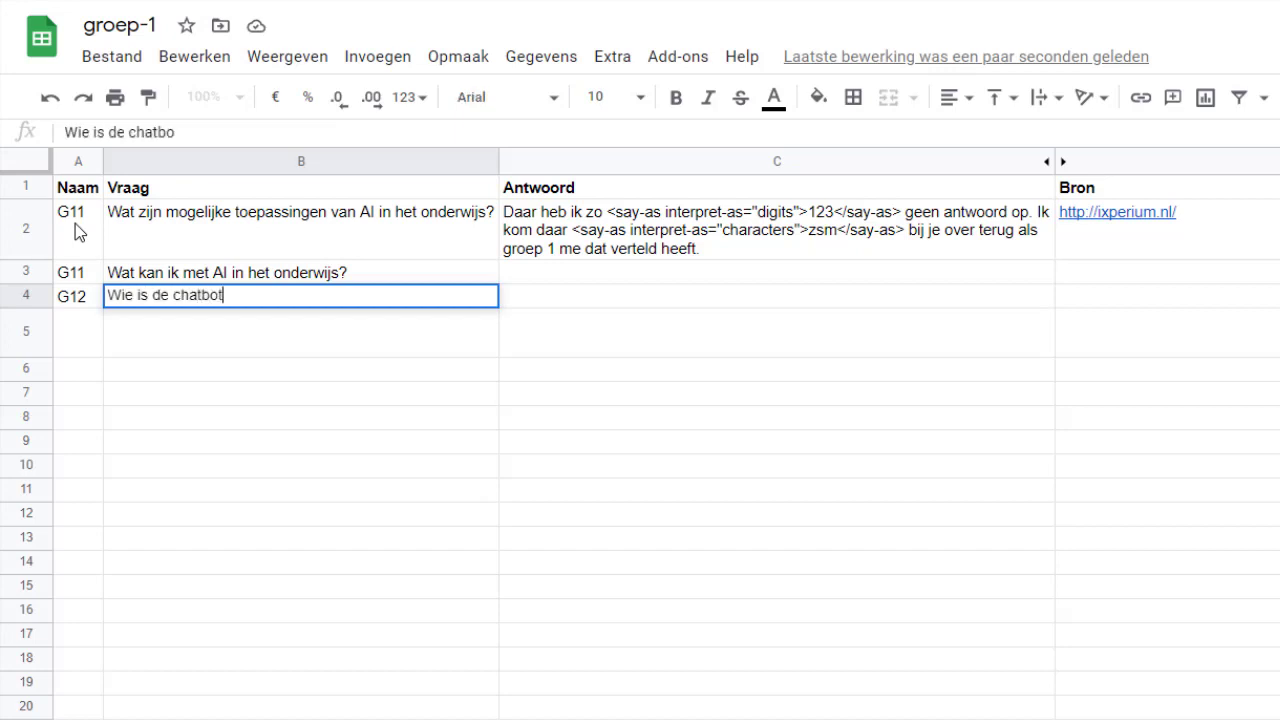
type(" Sophia?")
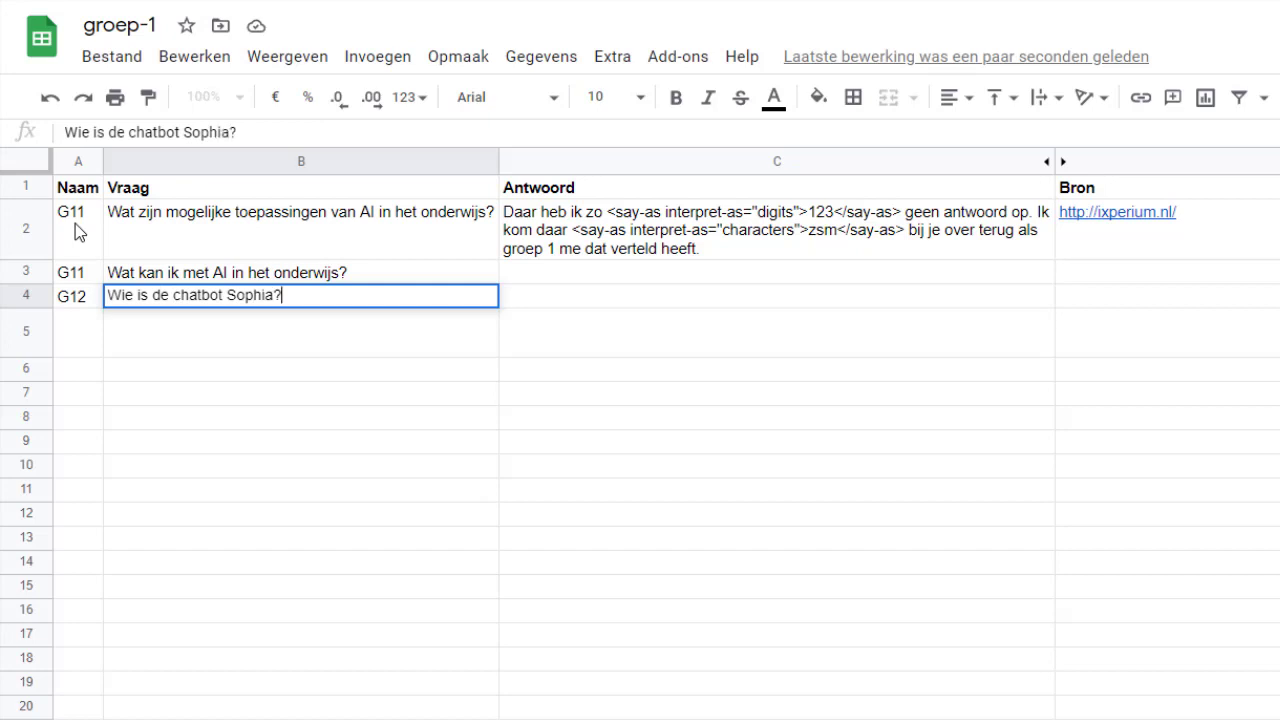
key("Tab")
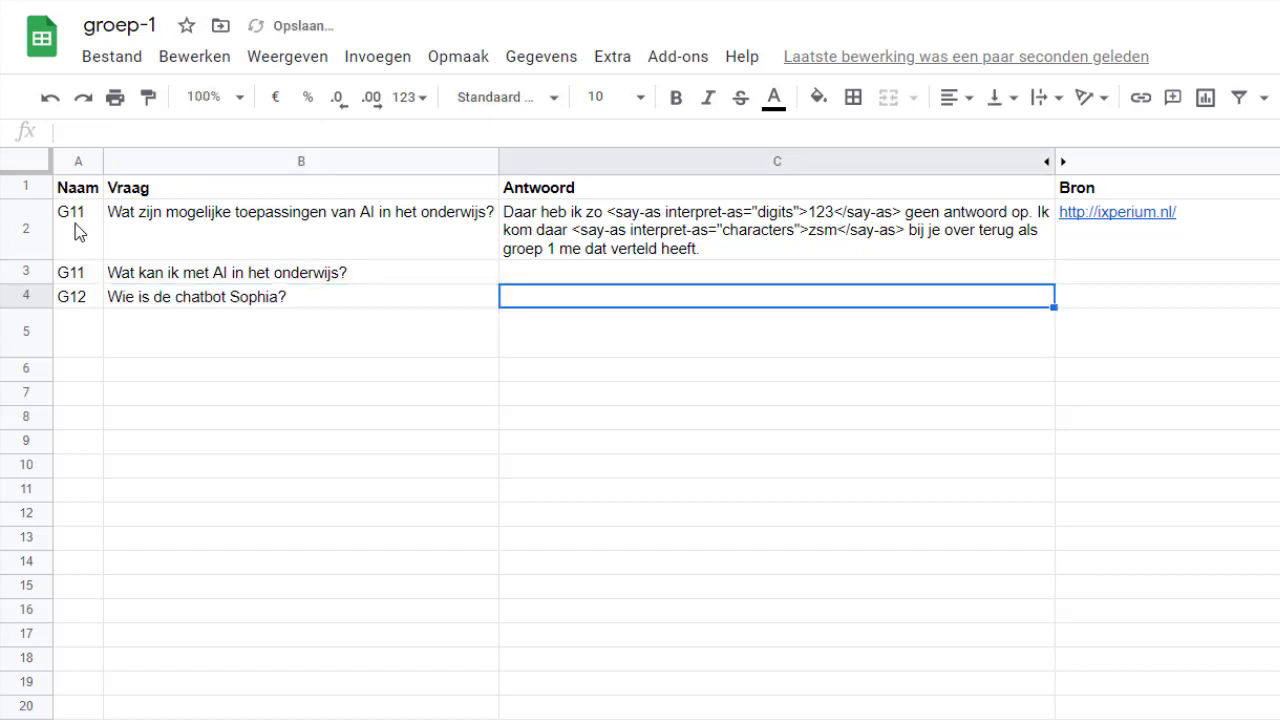
Step: Enter the row 4 answer "Sophia is een mensachtige robot. Ze ziet er echt uit, maar is net zo dom als de iXperium chatbot."
type("Sop")
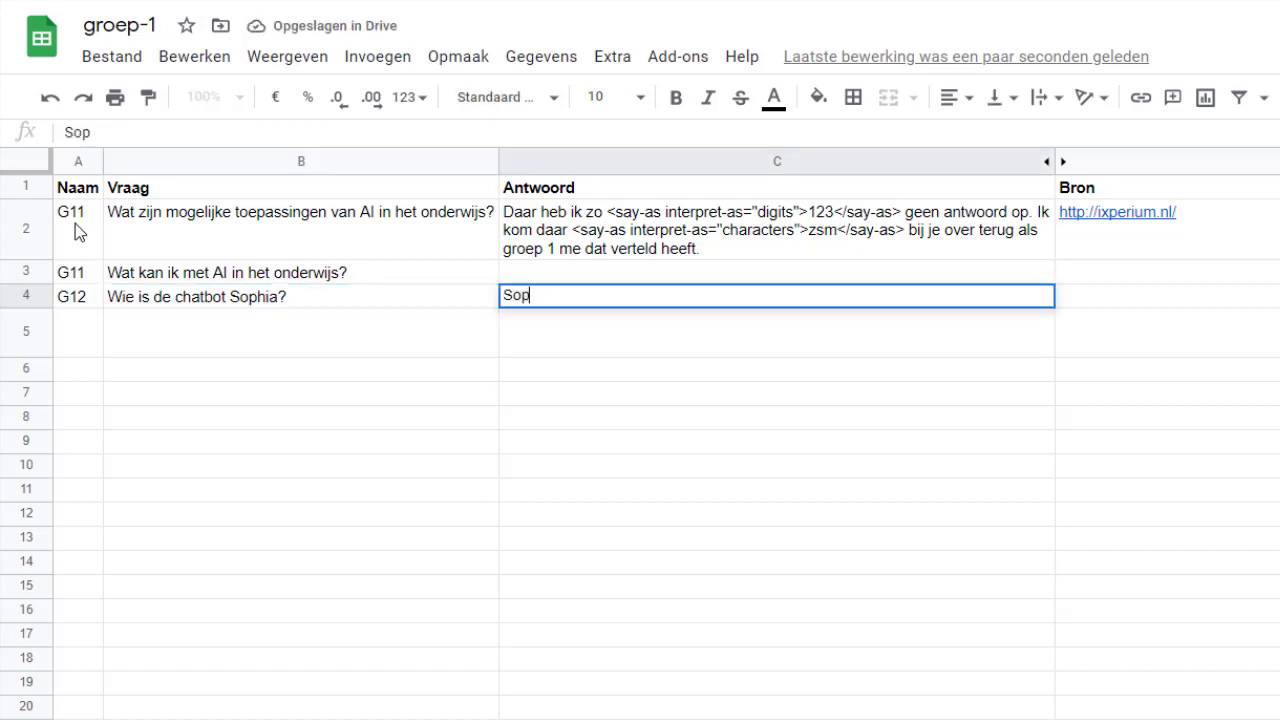
type("hia is een me")
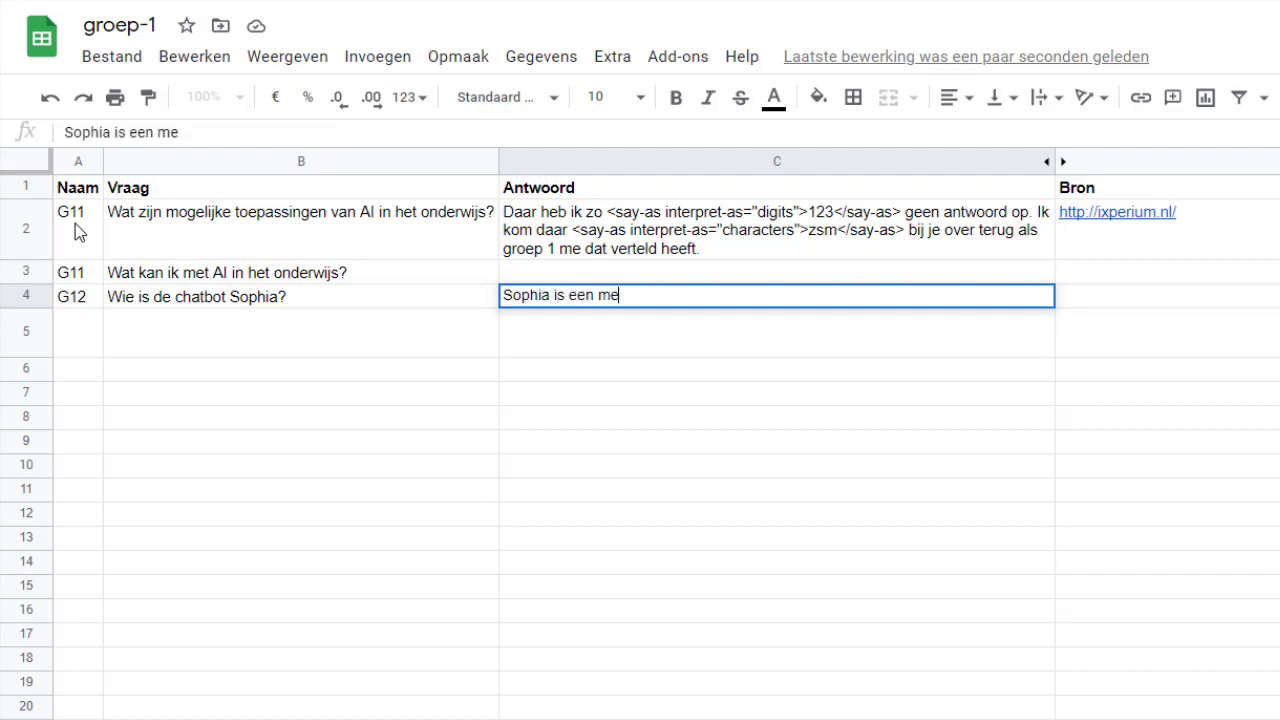
type("nsachtige robot")
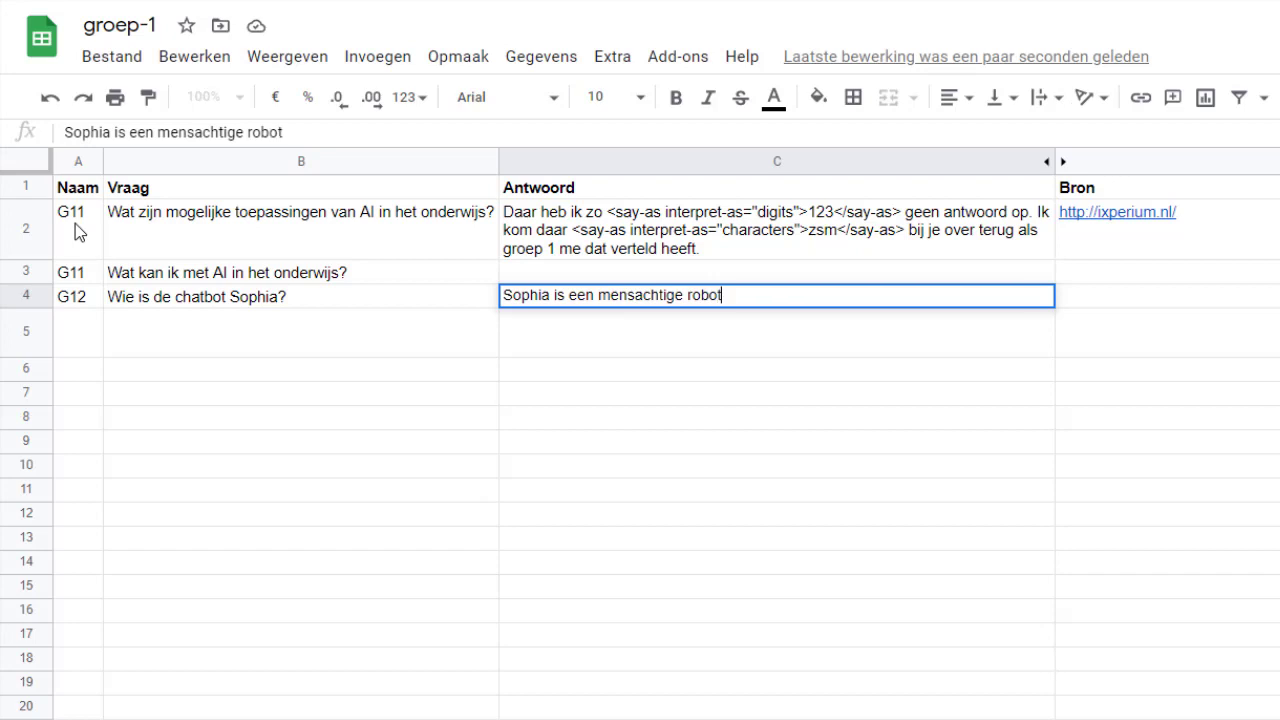
type(". Ze ziet er ech")
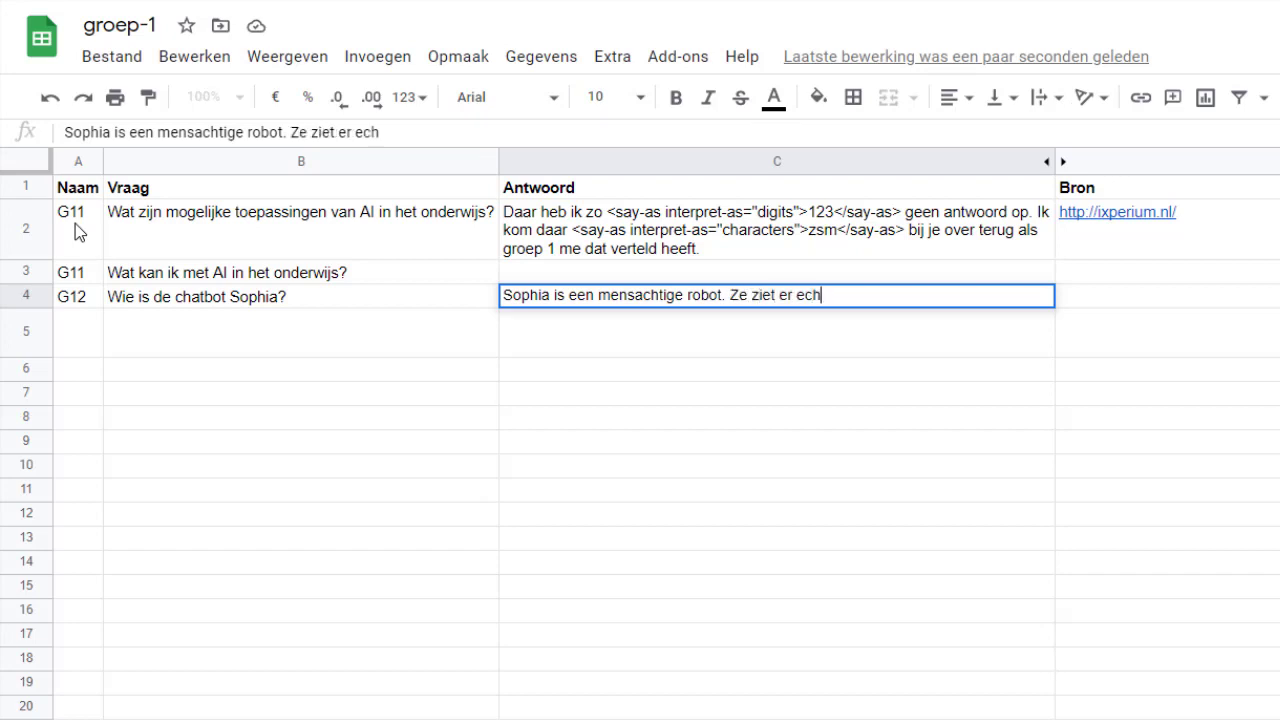
type("t uit , ma")
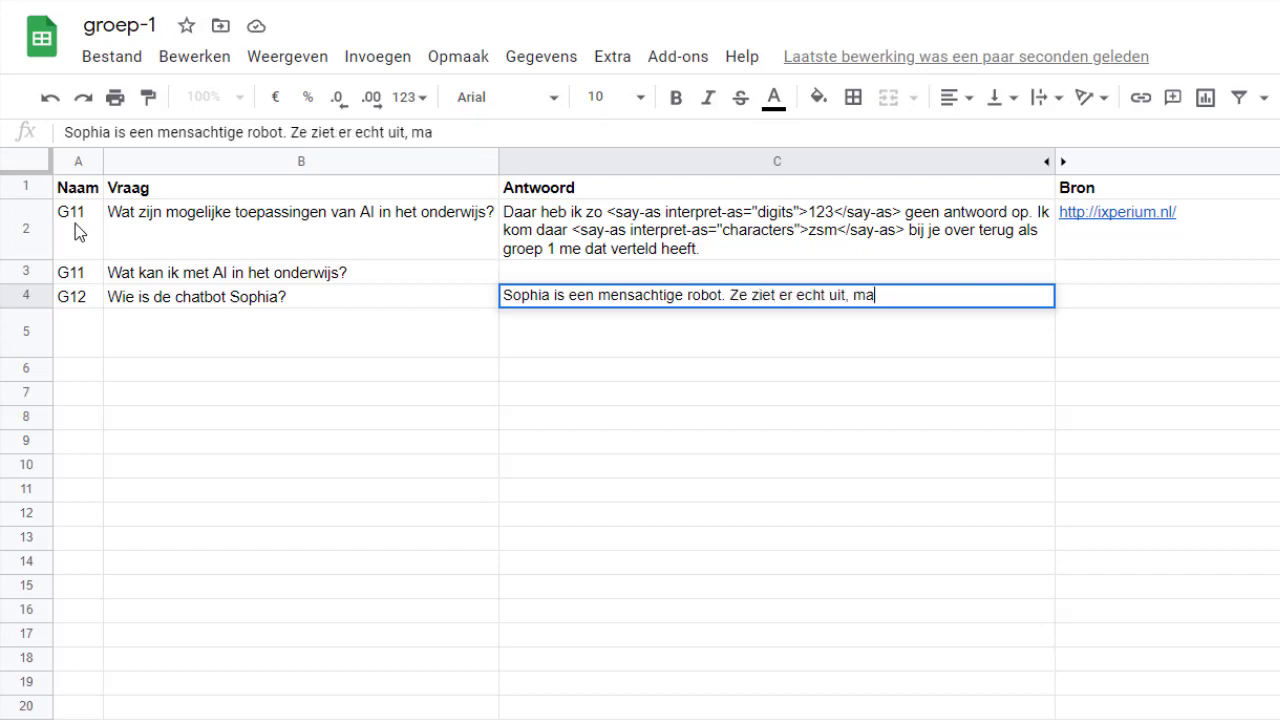
type("ar is net zo d")
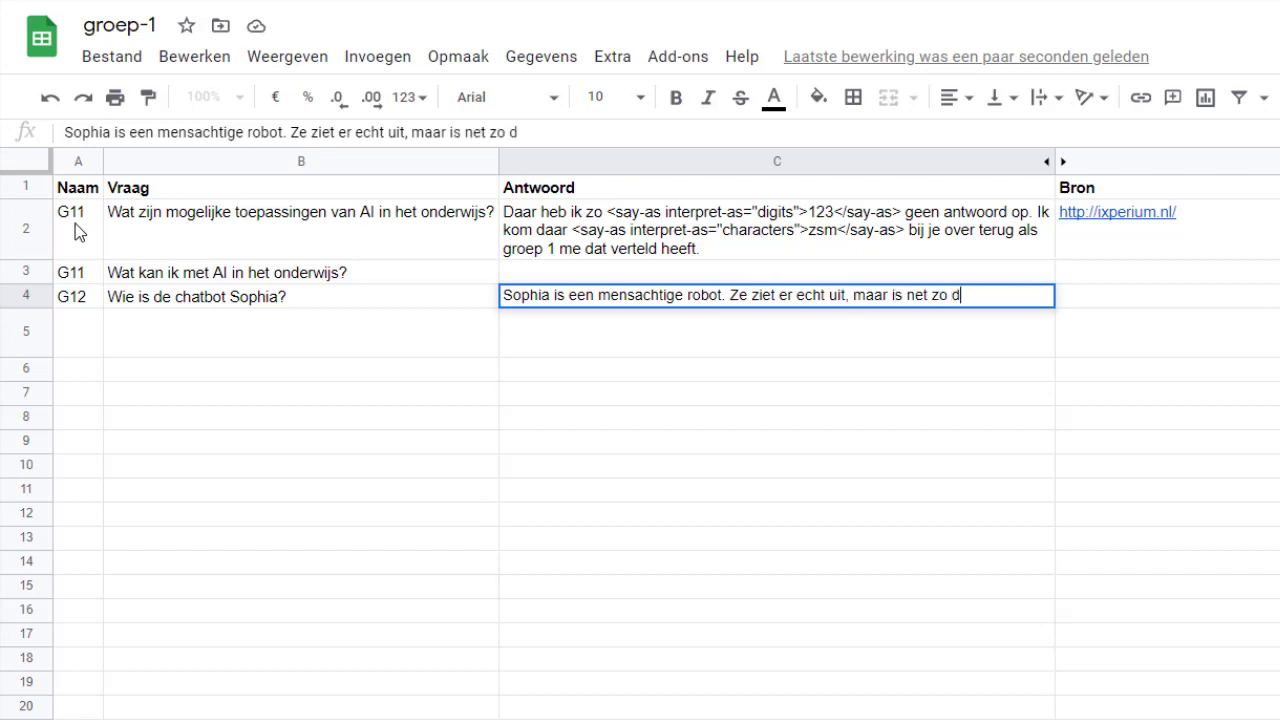
type("om als de ")
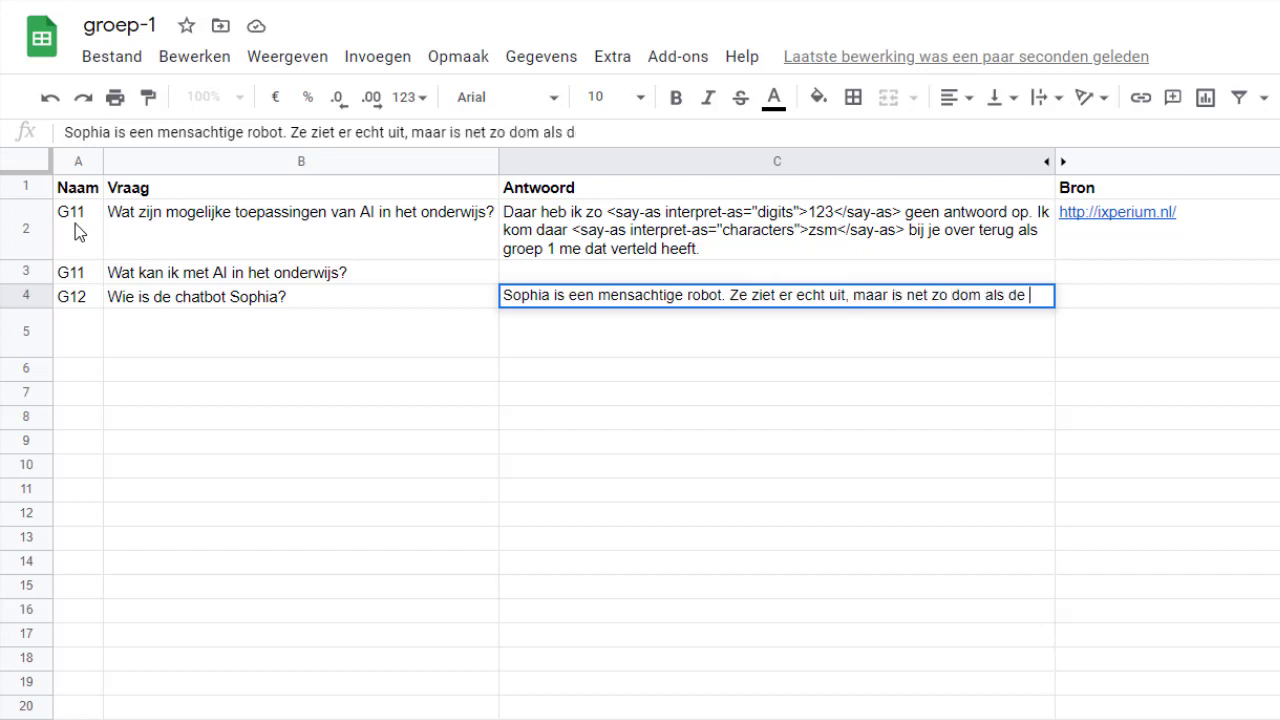
type("iXperium chatbot.")
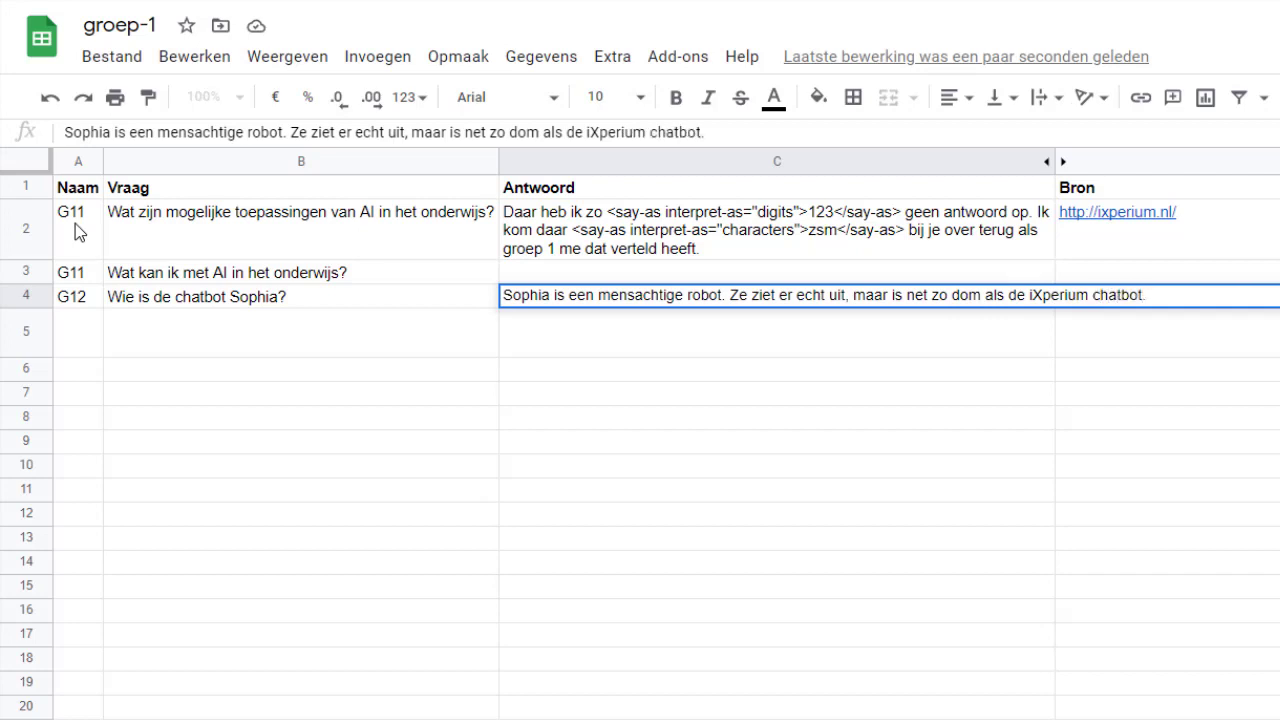
key("Return")
key("Up")
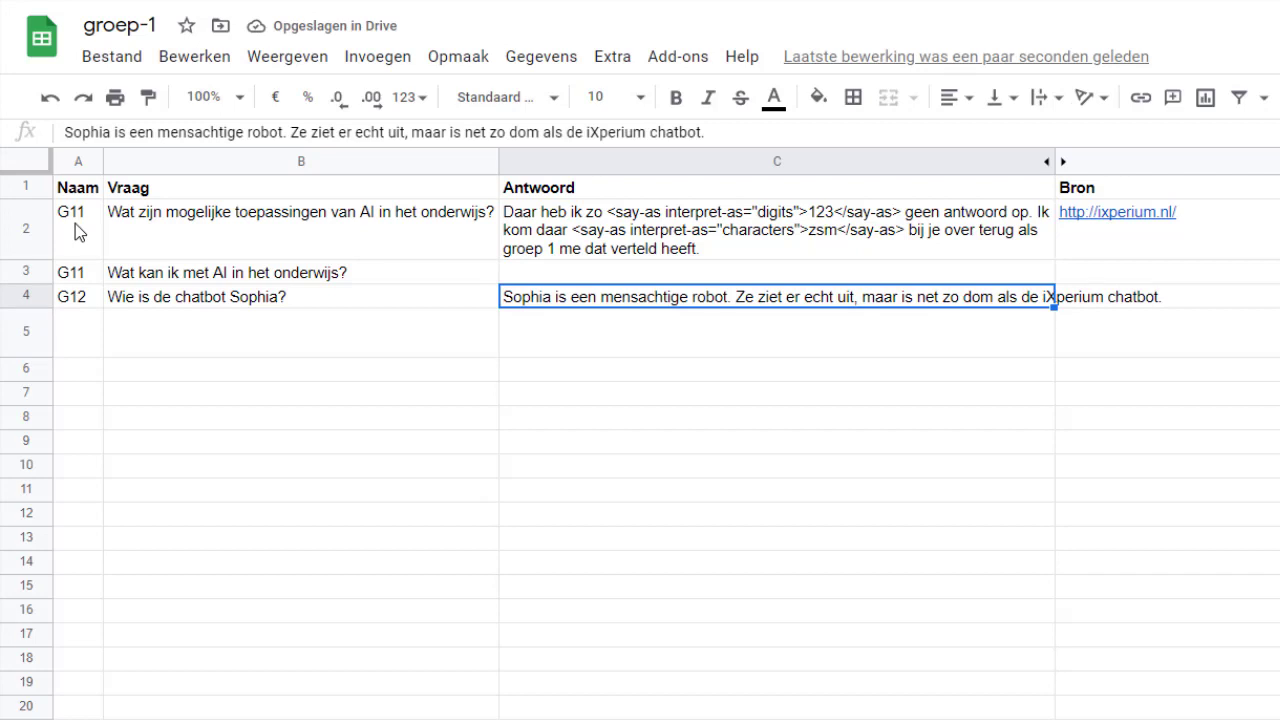
Step: Compare the answer with say-as tags in row 2 with the plain answer in row 4
left_click(880, 252)
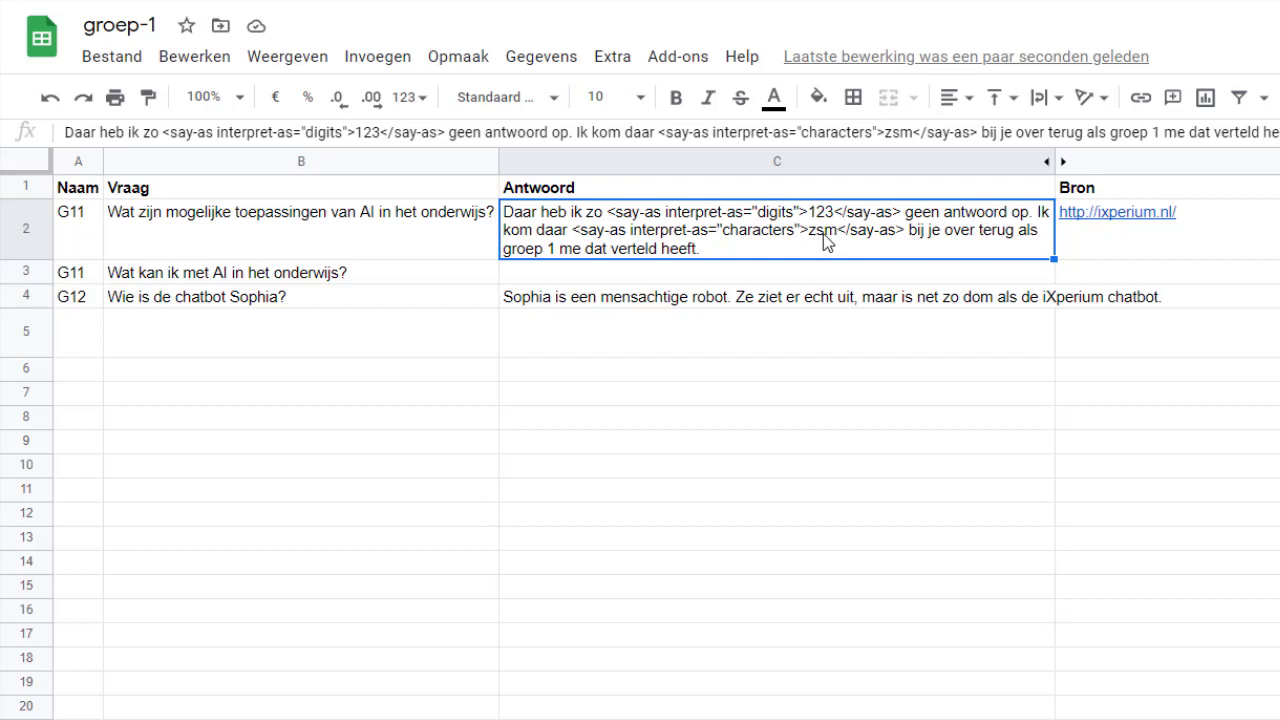
left_click(678, 298)
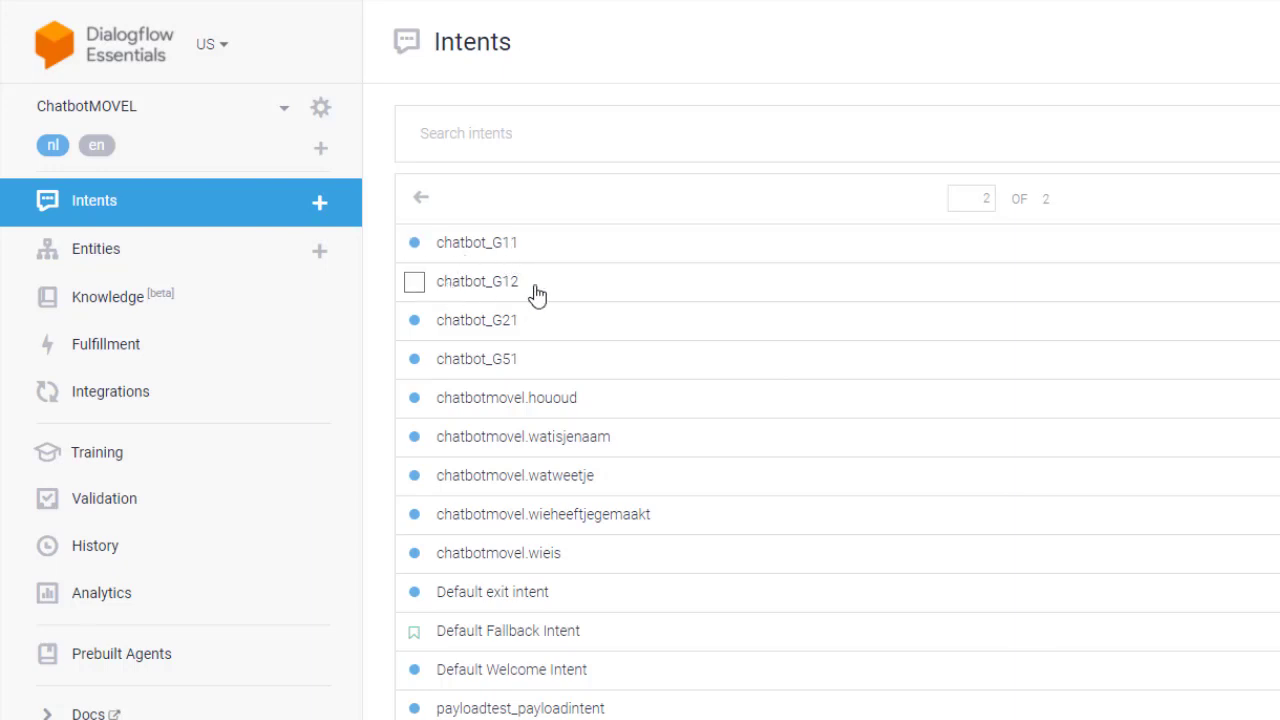
Step: In Dialogflow, open the chatbot_G11 intent and examine its training phrases, default response and Google Assistant response
left_click(497, 247)
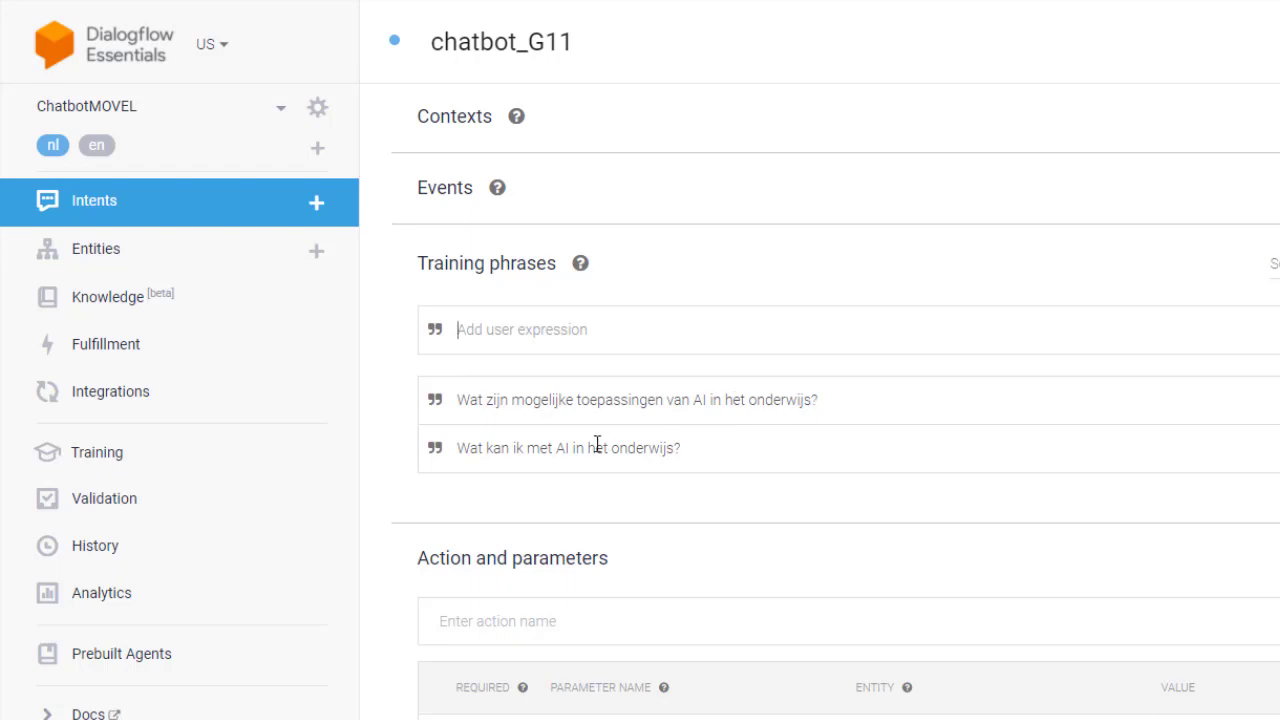
scroll(925, 505, "down", 1)
scroll(925, 505, "down", 1)
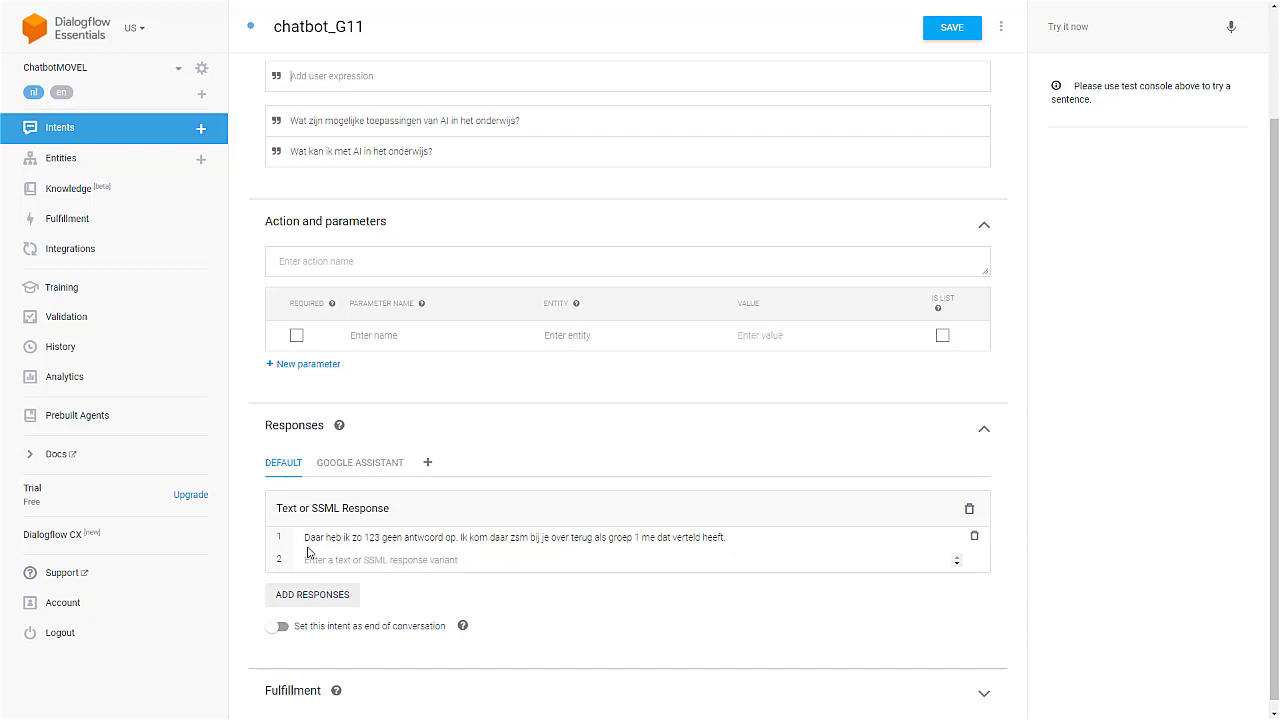
left_click(352, 465)
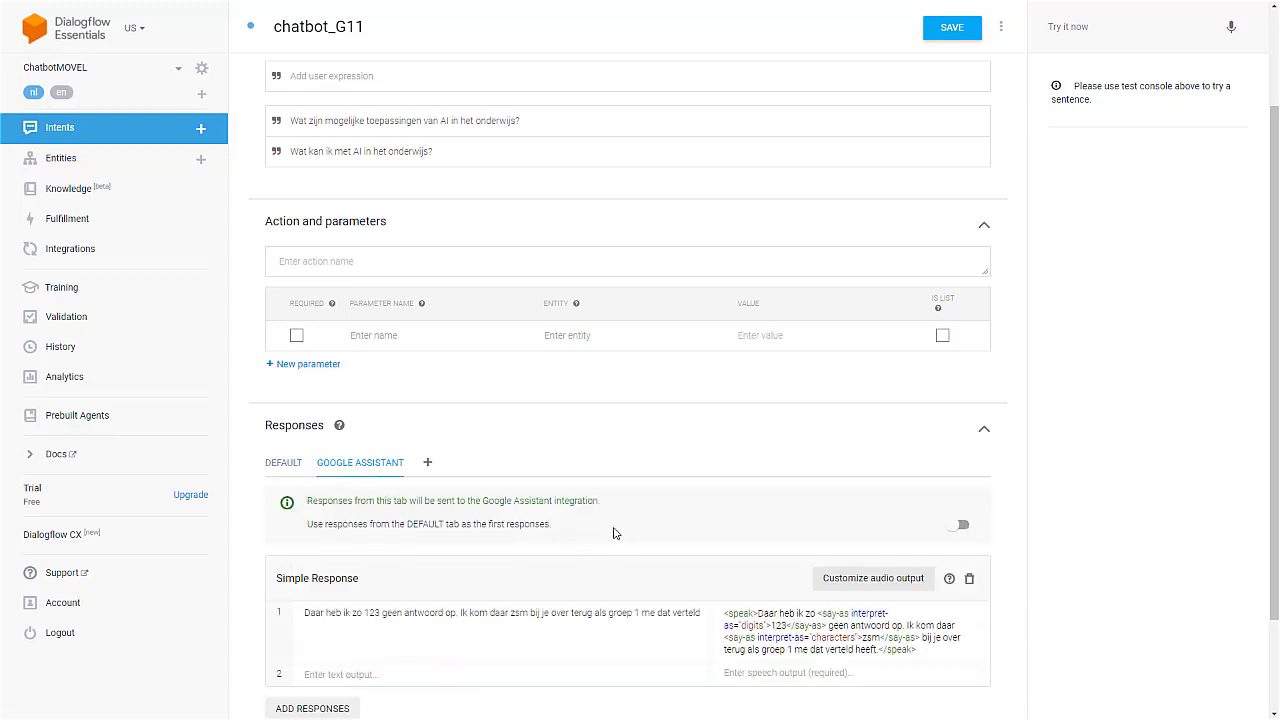
scroll(611, 529, "down", 2)
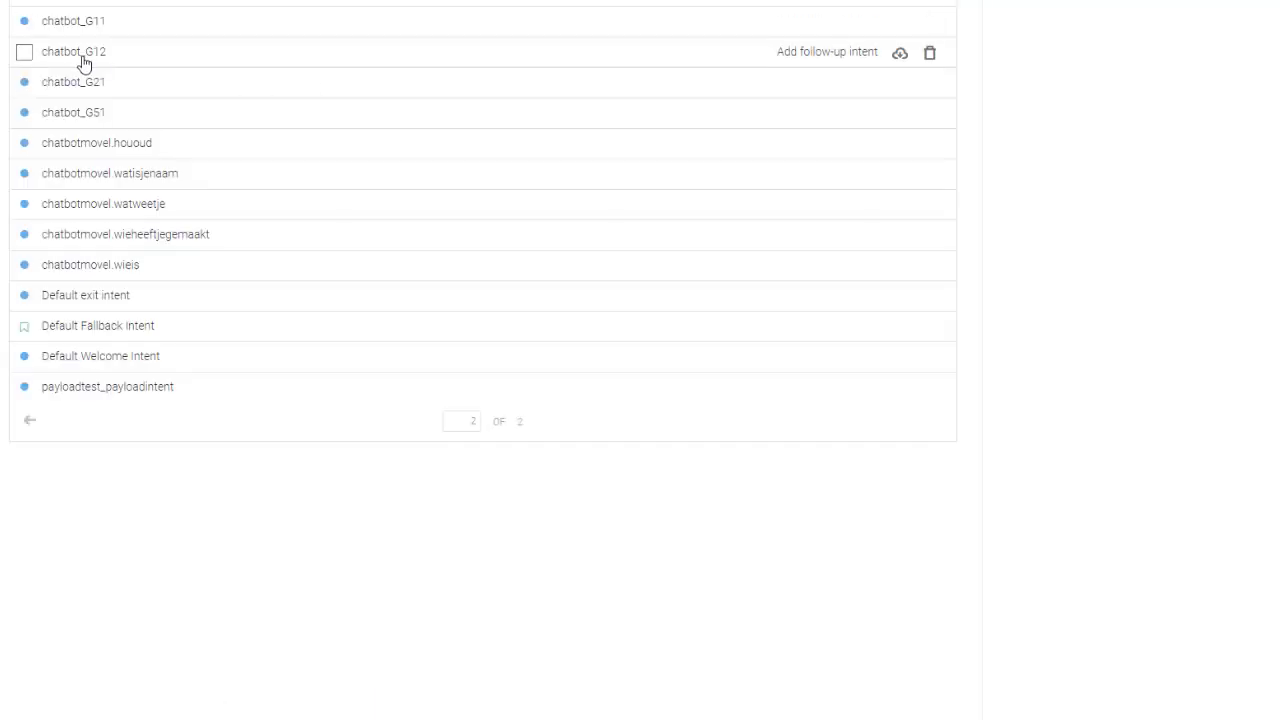
Step: Open the chatbot_G12 intent and review its training phrase and default text response
left_click(83, 57)
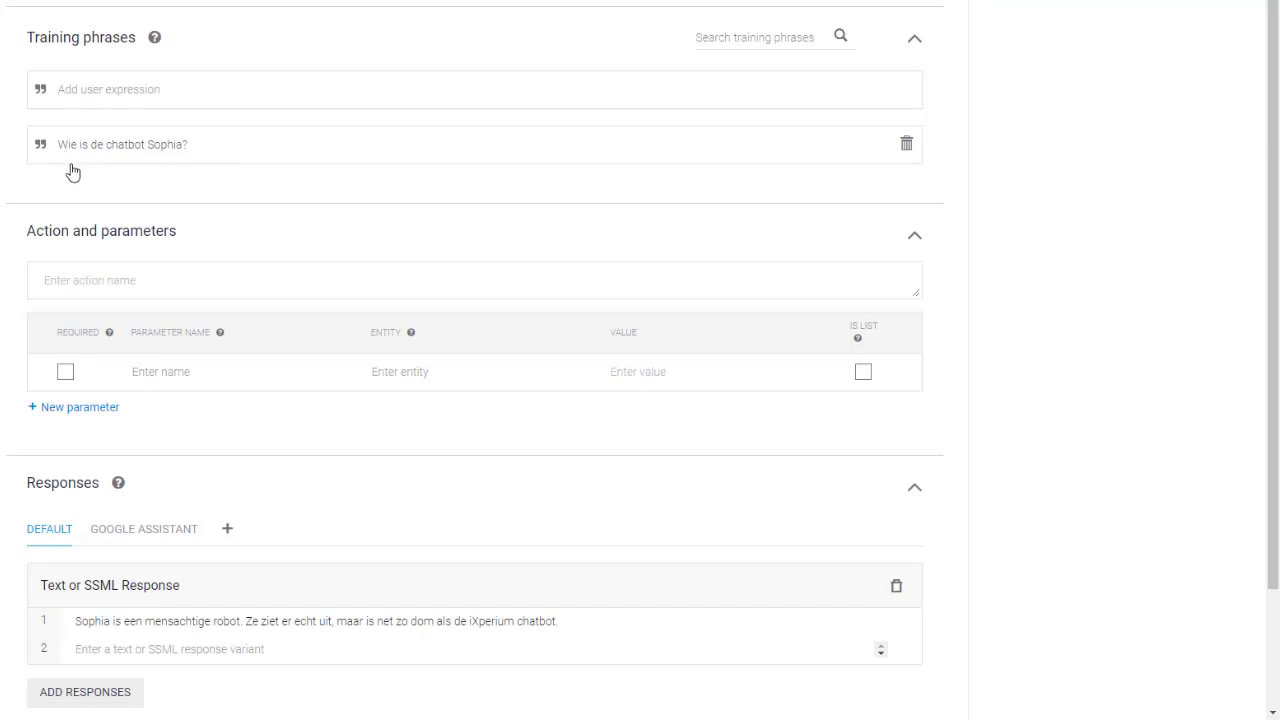
scroll(240, 180, "down", 1)
scroll(260, 193, "down", 1)
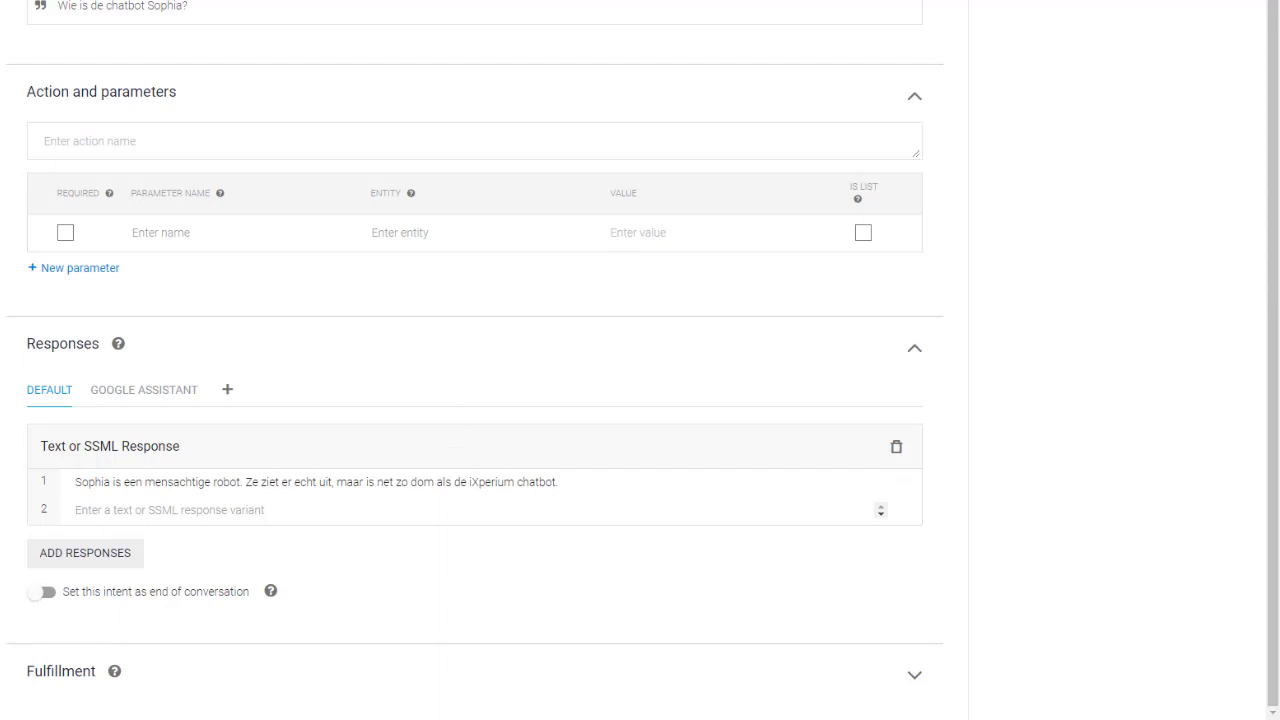
Step: Test the agent's reply to the question "Wie is Sophia?" in the test console
scroll(640, 360, "up", 5)
left_click(1057, 16)
type("Wie is Sophia?")
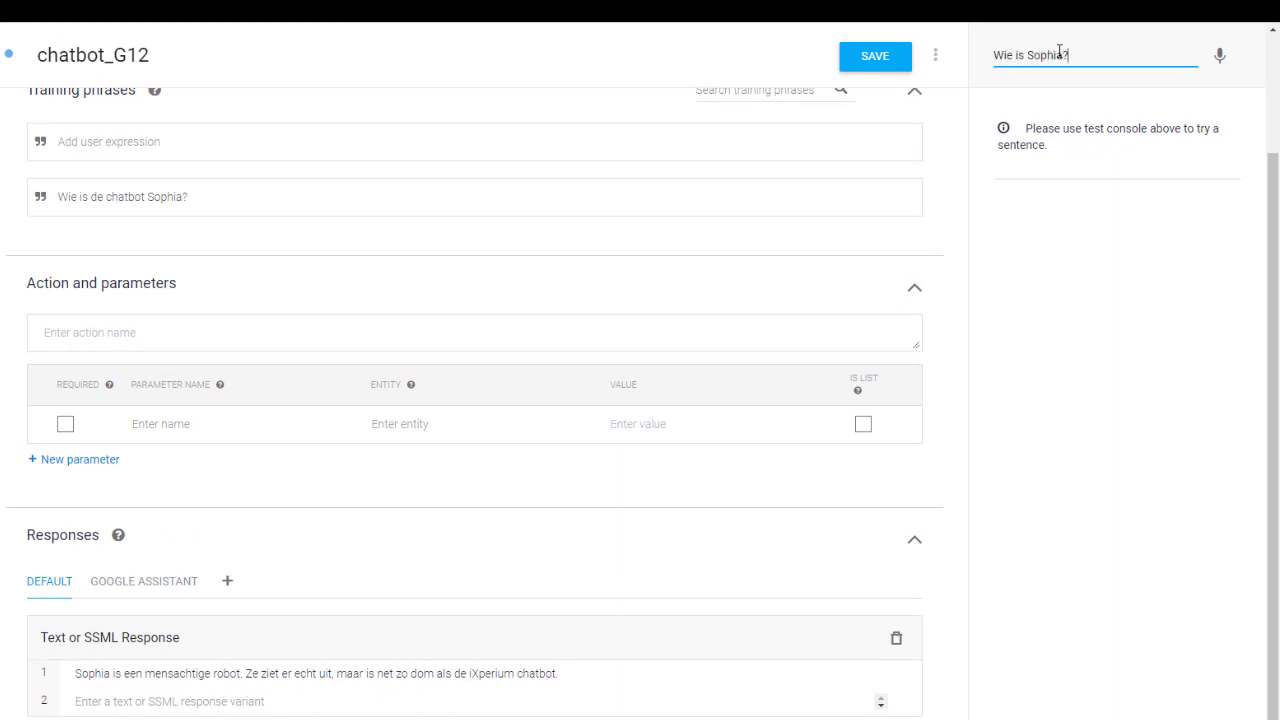
key("Return")
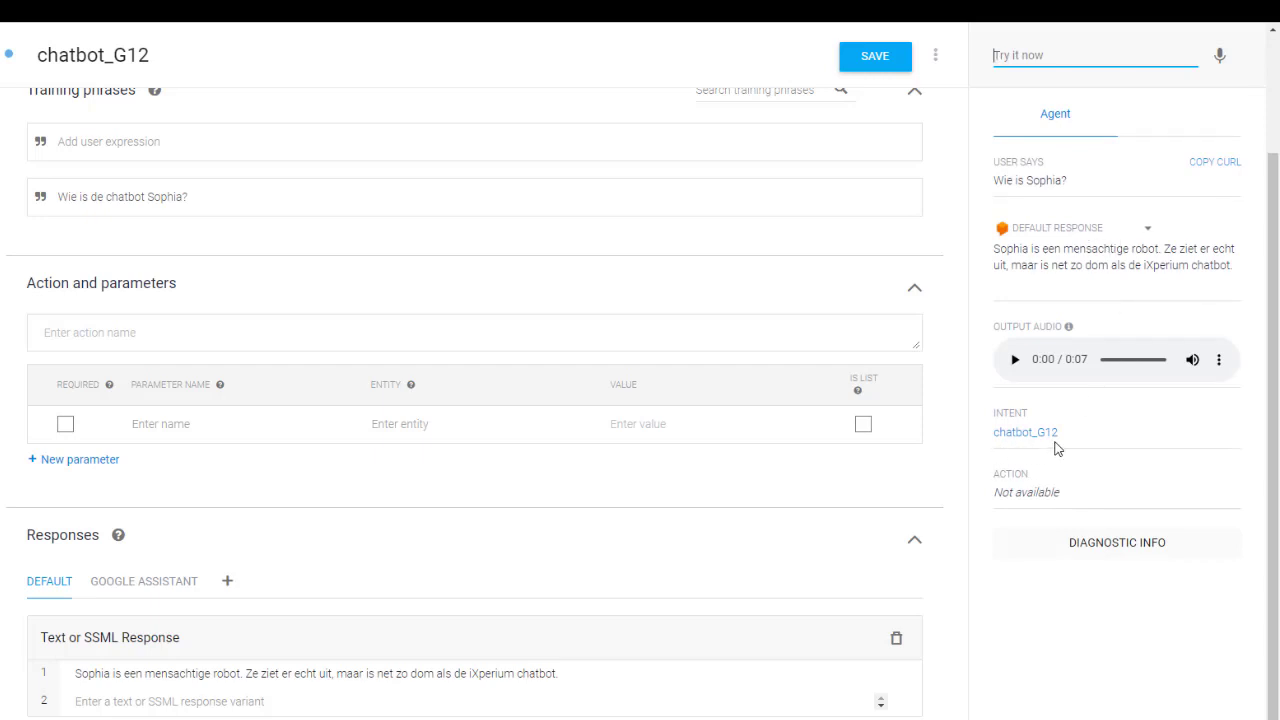
Step: Switch to the code editor and examine the PHP opening tag and the two require_once lines in beheer_pagina.php
key("alt+Tab")
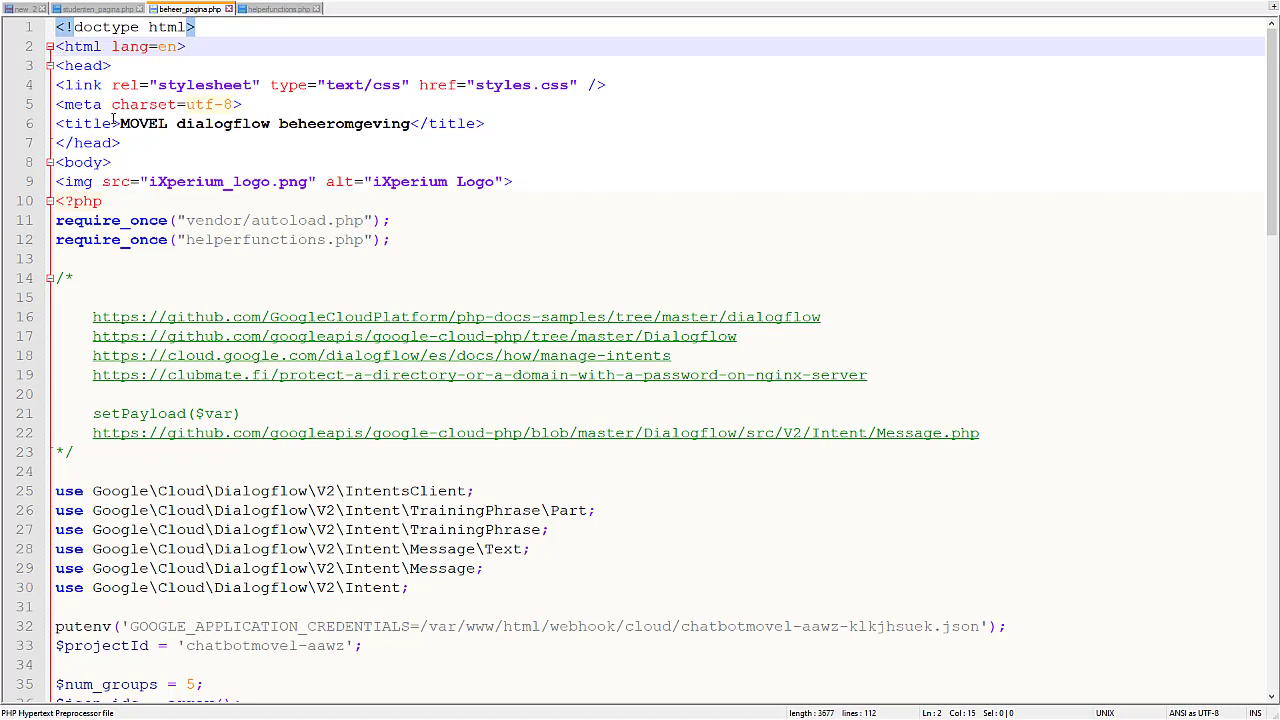
left_click_drag(111, 201, 62, 201)
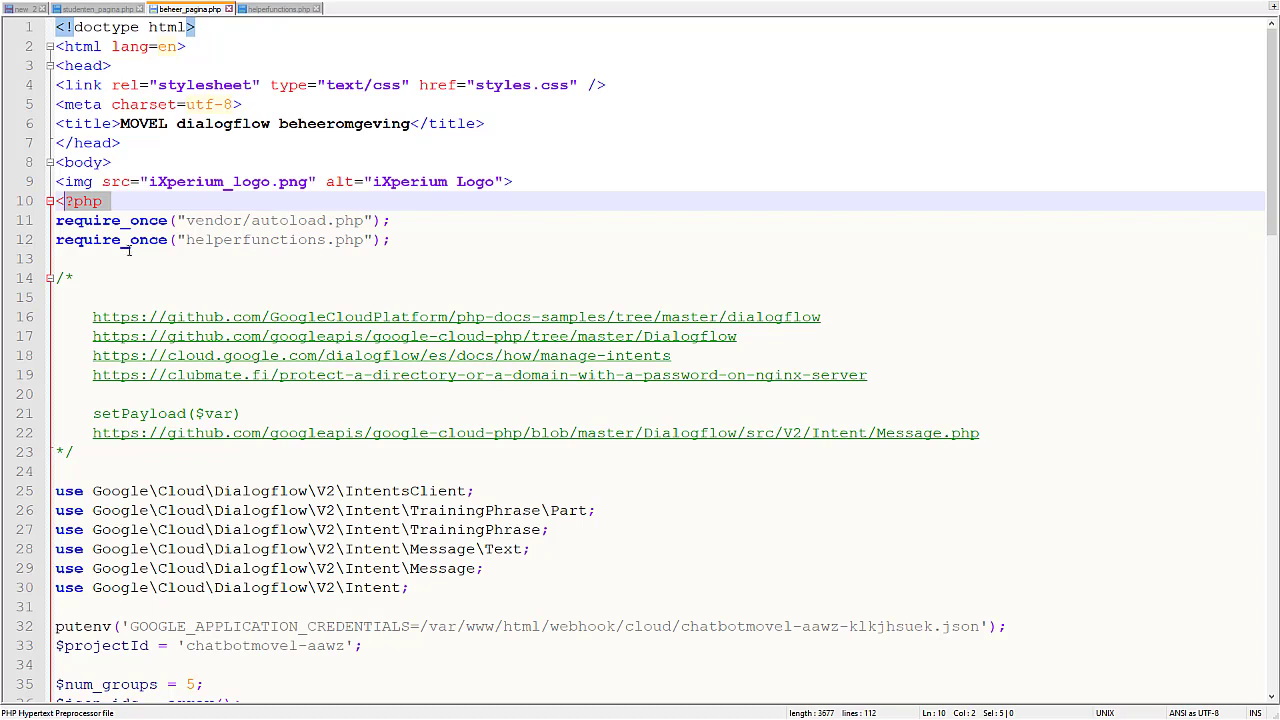
left_click(391, 220)
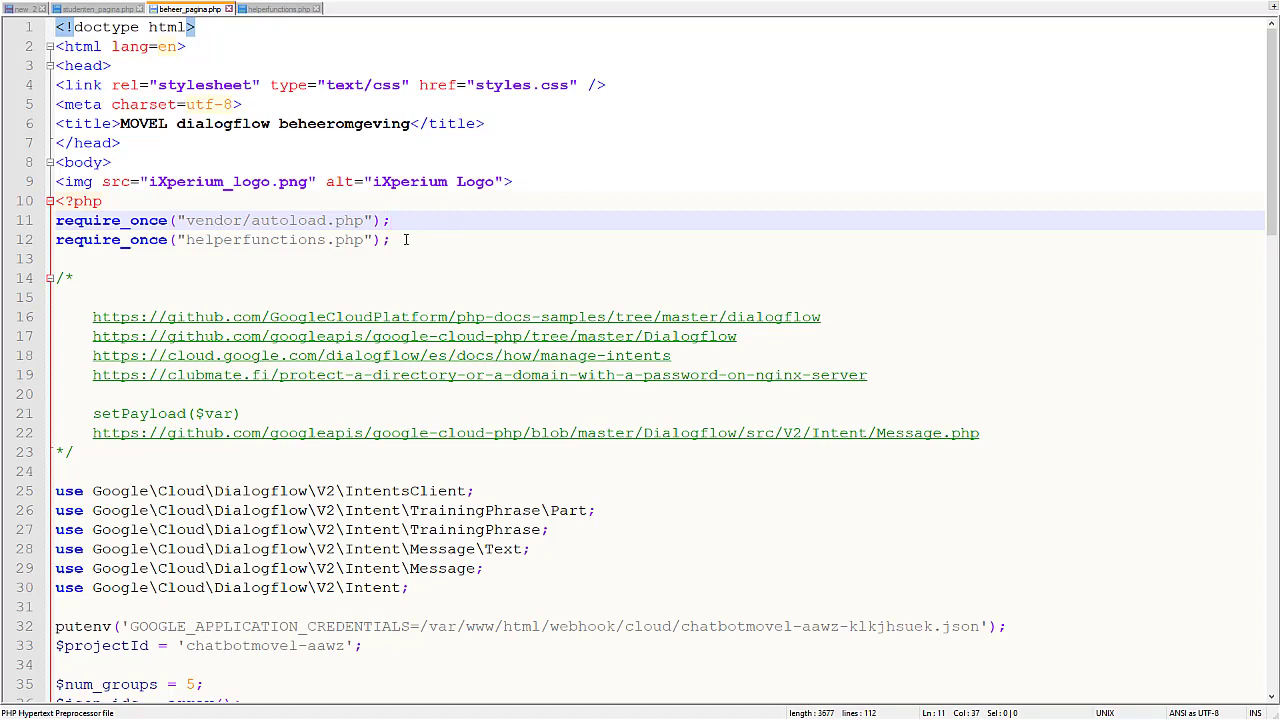
left_click(404, 239)
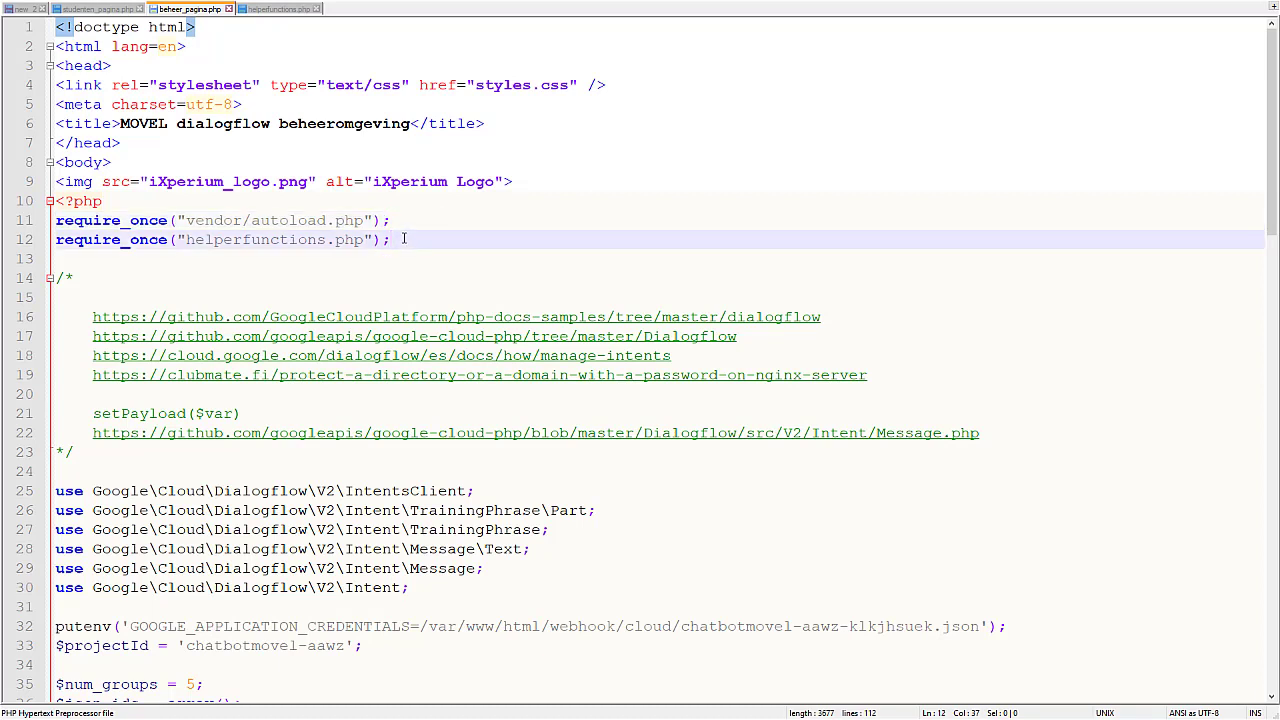